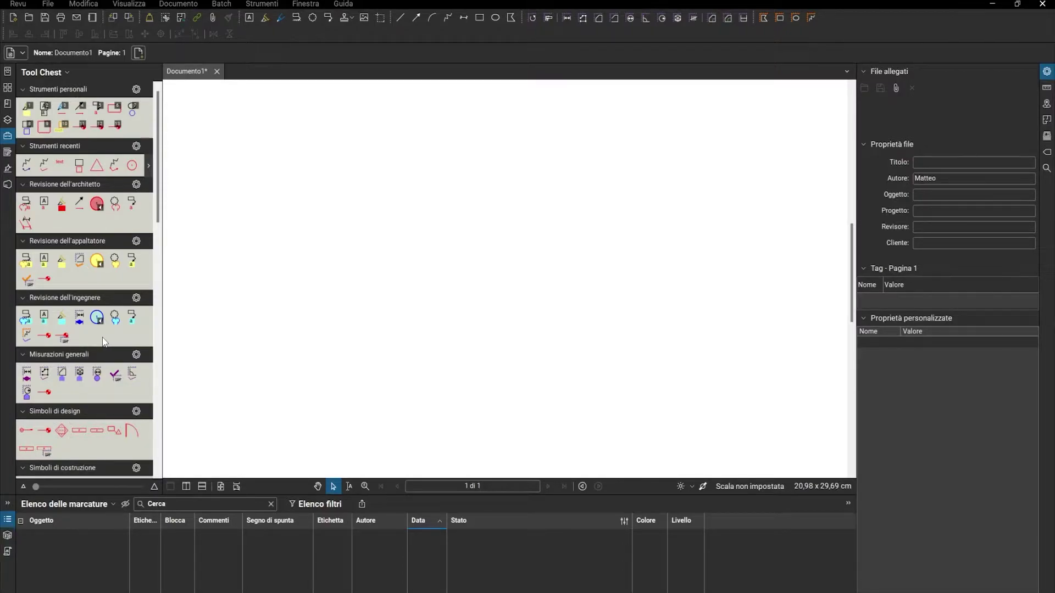
Place the Lamp Holder Ceiling Outlet, Thermostat and Switched Receptacle symbols from the Electrical Tool Set on the blank page.
{"action": "scroll", "coordinate": [102, 337], "scroll_direction": "down", "scroll_amount": 6}
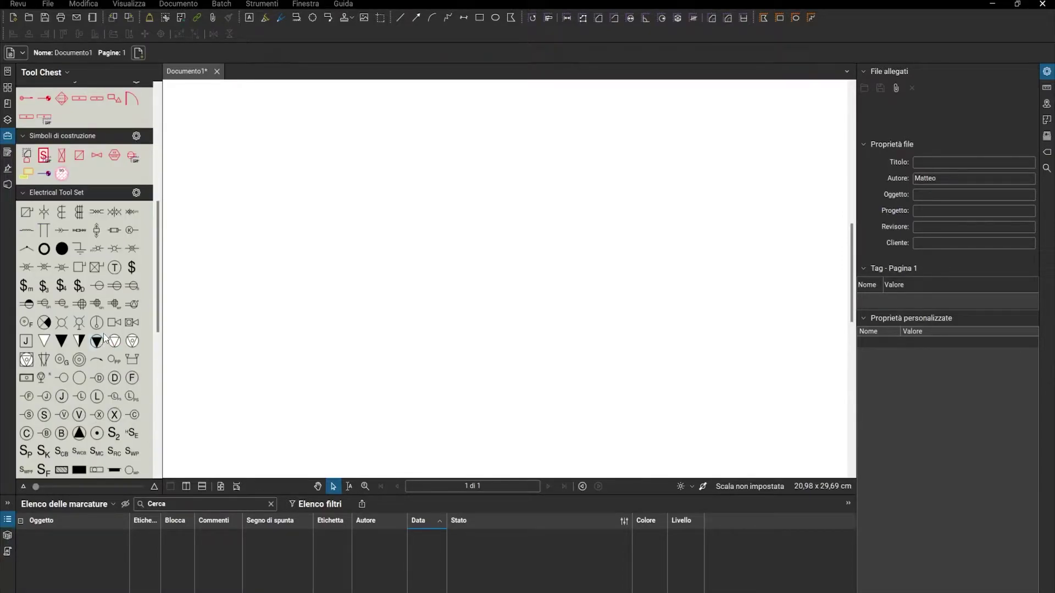
{"action": "scroll", "coordinate": [103, 341], "scroll_direction": "down", "scroll_amount": 2}
{"action": "scroll", "coordinate": [104, 337], "scroll_direction": "up", "scroll_amount": 2}
{"action": "left_click", "coordinate": [97, 396]}
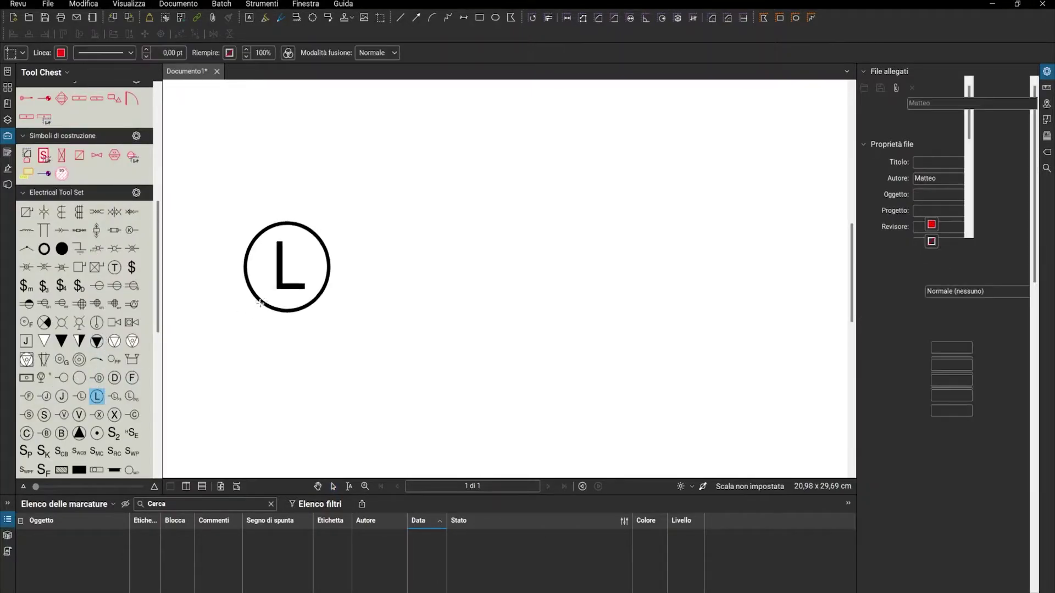
{"action": "left_click", "coordinate": [286, 280]}
{"action": "left_click", "coordinate": [114, 267]}
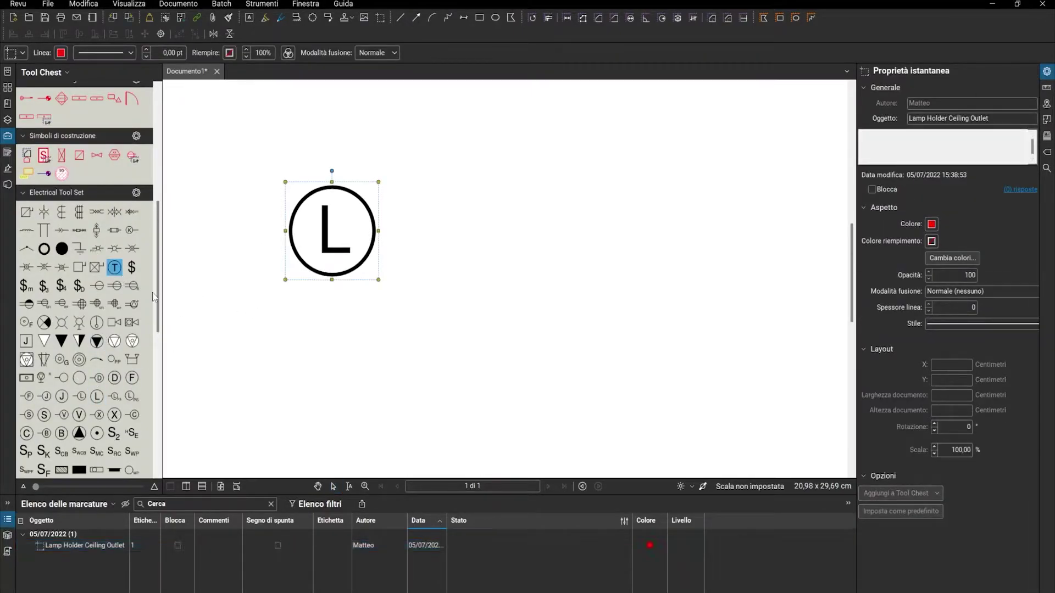
{"action": "left_click", "coordinate": [467, 327]}
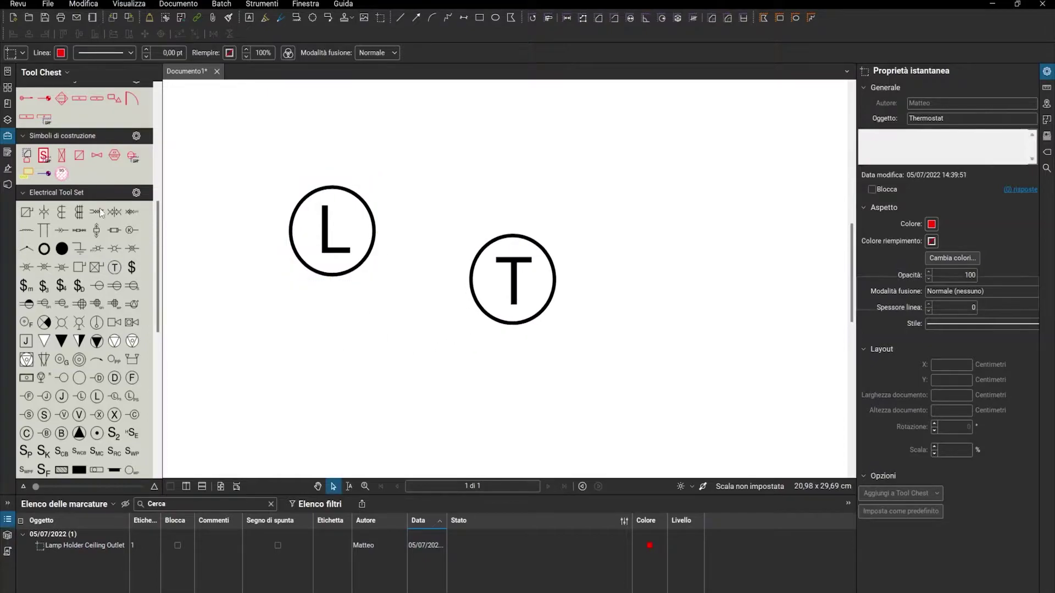
{"action": "left_click", "coordinate": [27, 304]}
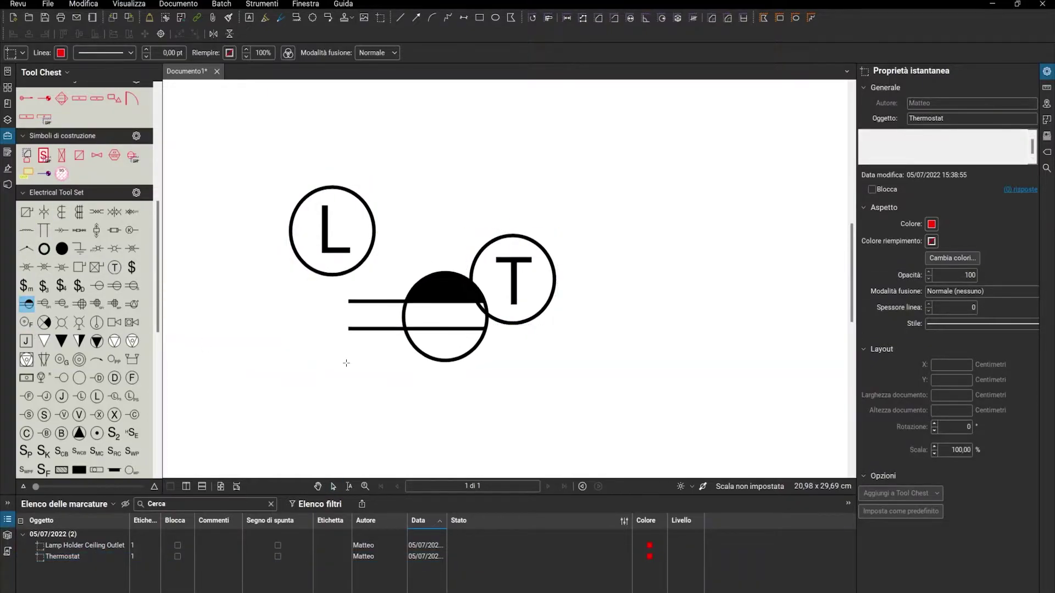
{"action": "left_click", "coordinate": [302, 398]}
{"action": "left_click", "coordinate": [237, 283]}
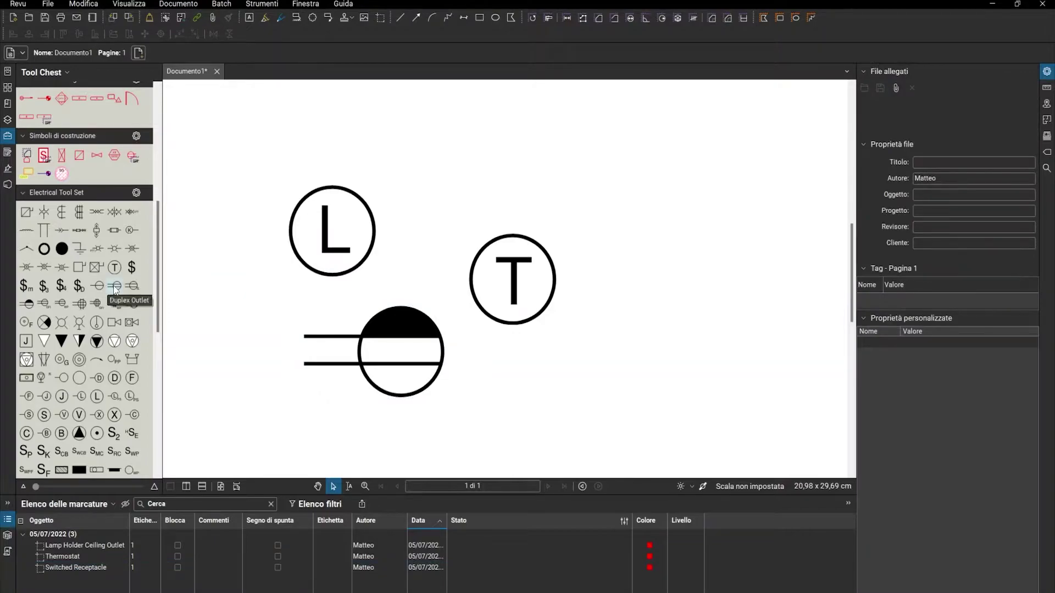
Browse the remaining tool sets and delete the three electrical symbols from the page.
{"action": "scroll", "coordinate": [113, 285], "scroll_direction": "down", "scroll_amount": 5}
{"action": "scroll", "coordinate": [113, 285], "scroll_direction": "down", "scroll_amount": 3}
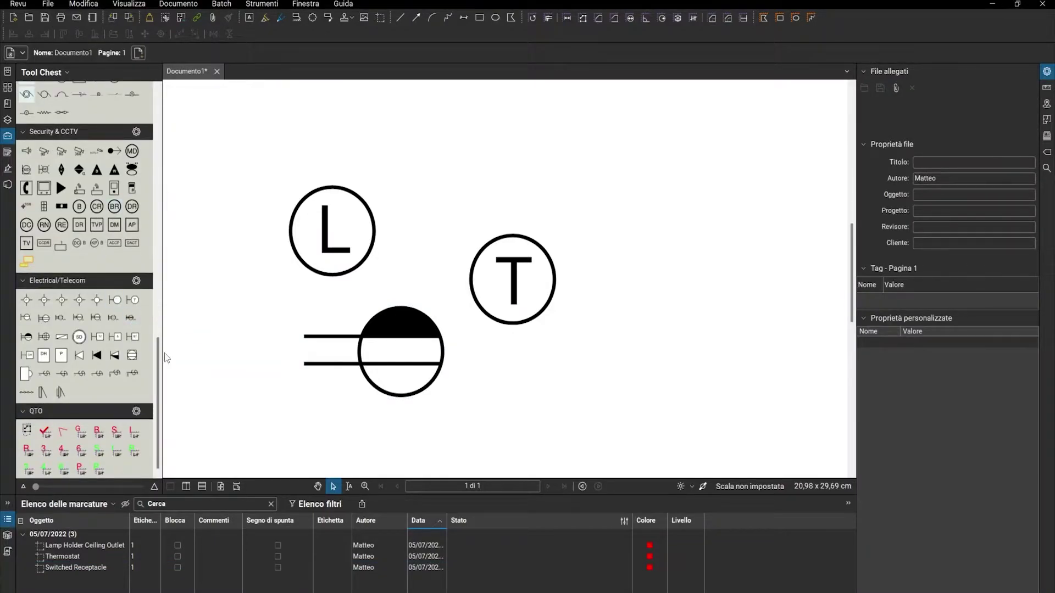
{"action": "left_click", "coordinate": [287, 253]}
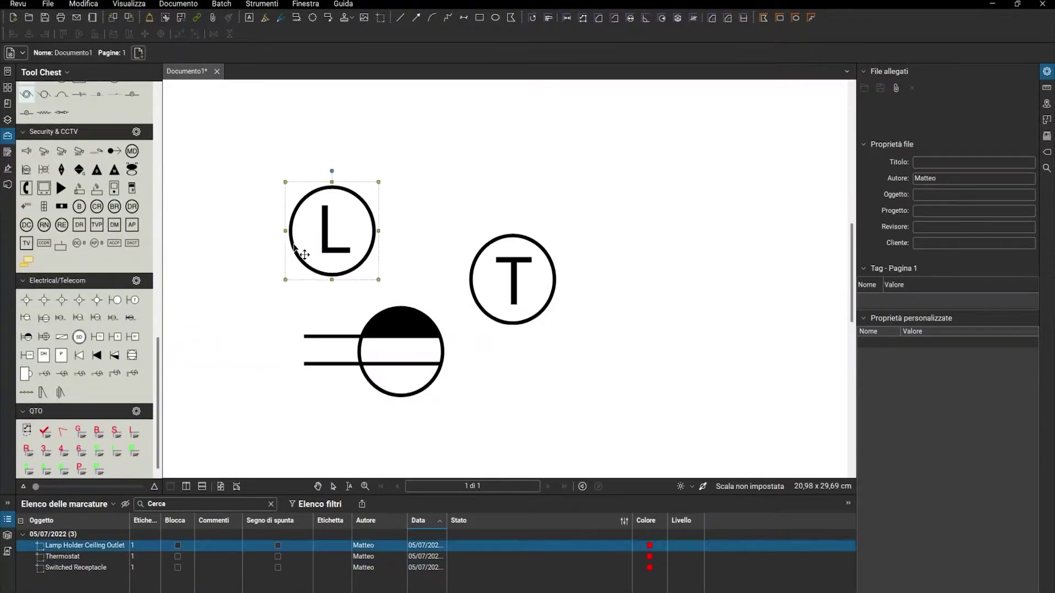
{"action": "key", "text": "Delete"}
{"action": "left_click", "coordinate": [363, 332]}
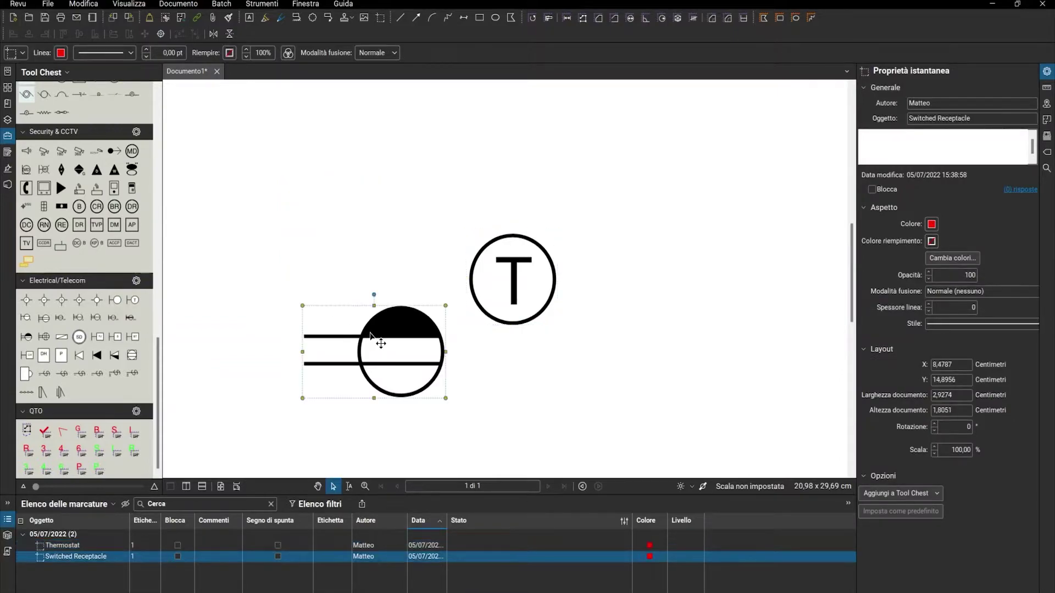
{"action": "key", "text": "Delete"}
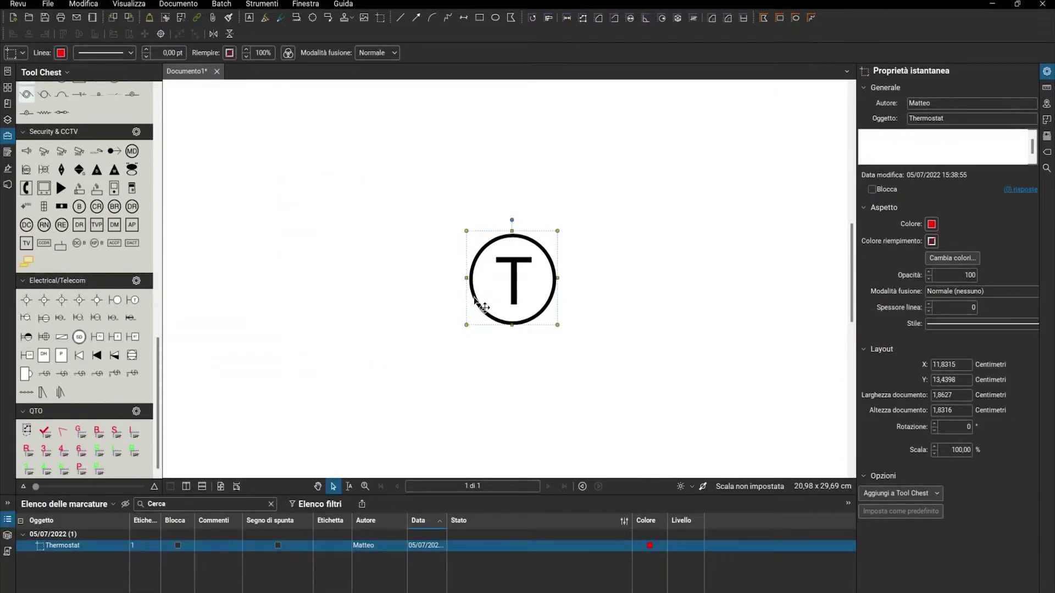
{"action": "key", "text": "Delete"}
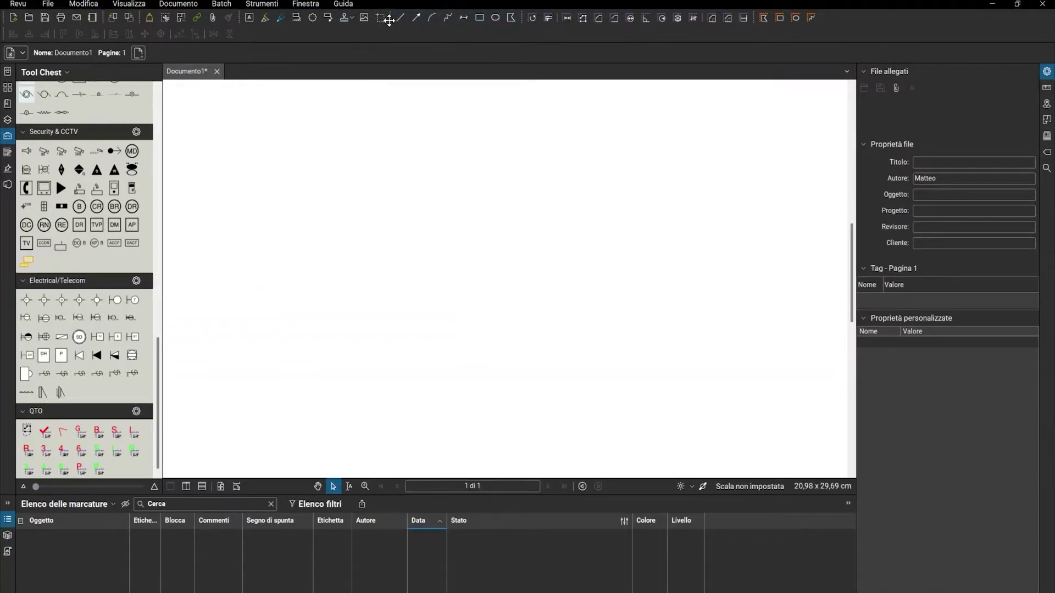
Draw a rectangle about 3.22 cm wide and 2.26 cm high on the page and make its outline green.
{"action": "left_click", "coordinate": [484, 20]}
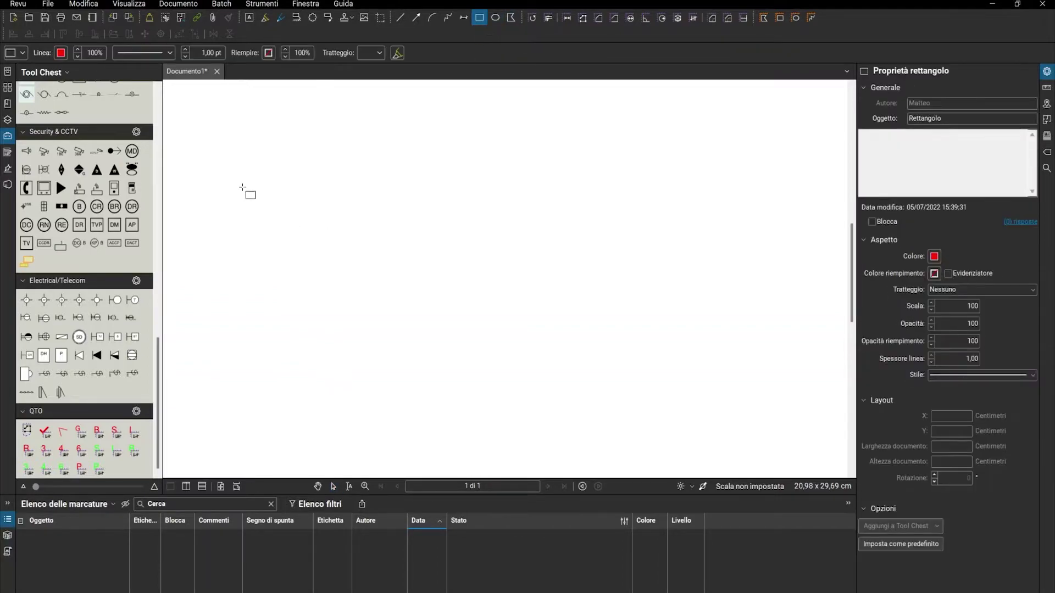
{"action": "left_click_drag", "start_coordinate": [210, 191], "coordinate": [367, 307]}
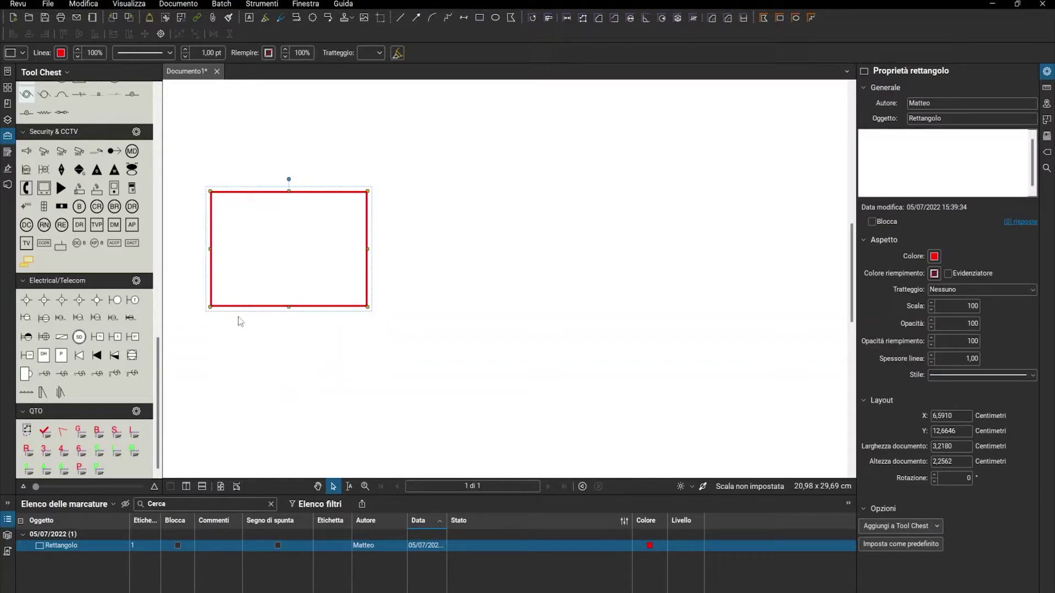
{"action": "left_click", "coordinate": [58, 54]}
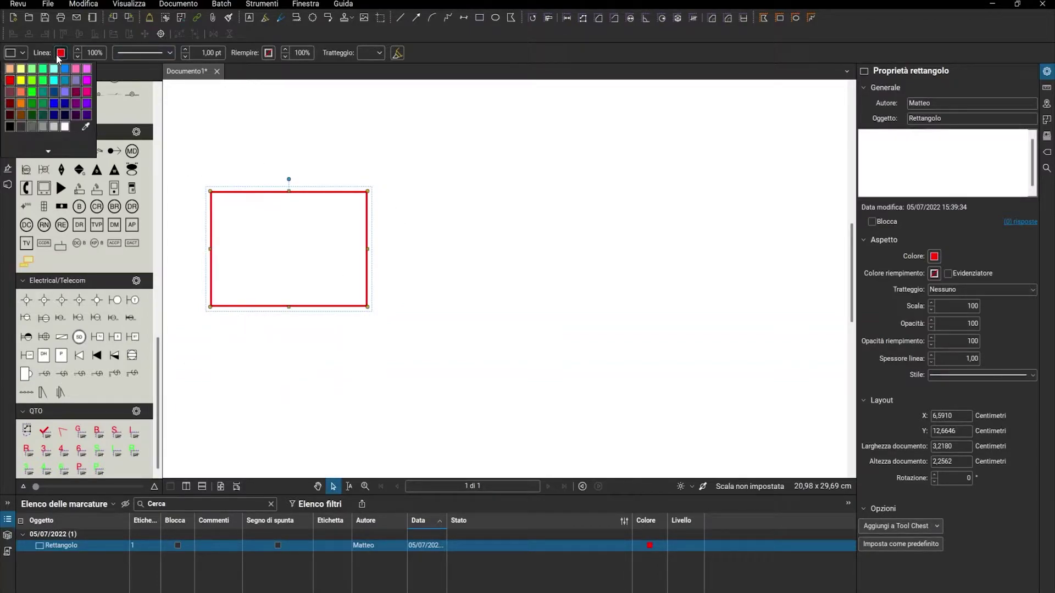
{"action": "left_click", "coordinate": [48, 80]}
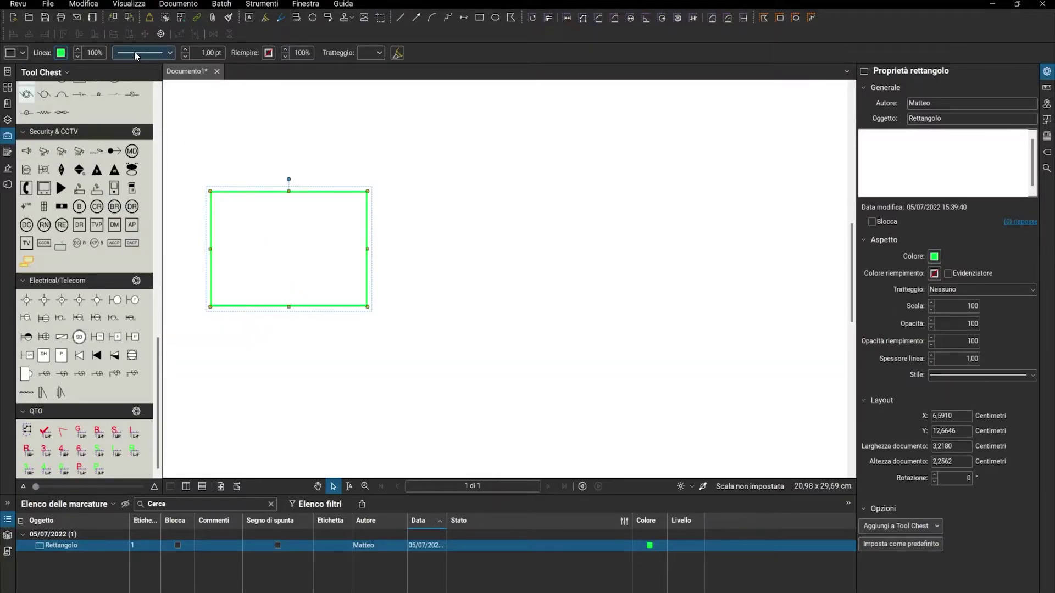
Lower the rectangle's line opacity to 30%.
{"action": "left_click", "coordinate": [77, 57]}
{"action": "left_click", "coordinate": [78, 56]}
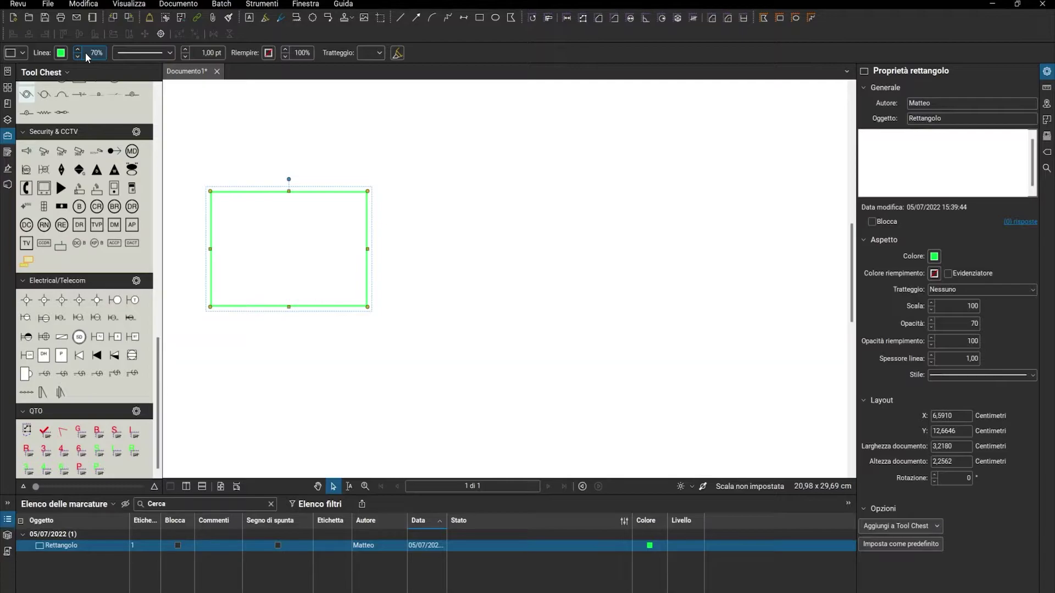
{"action": "left_click", "coordinate": [80, 57]}
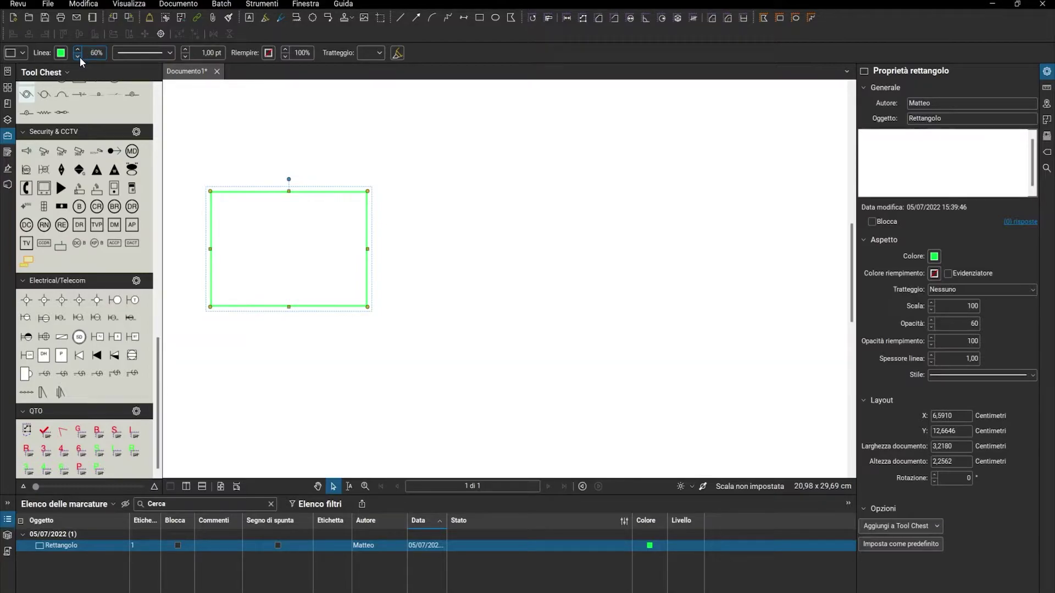
{"action": "left_click", "coordinate": [297, 290]}
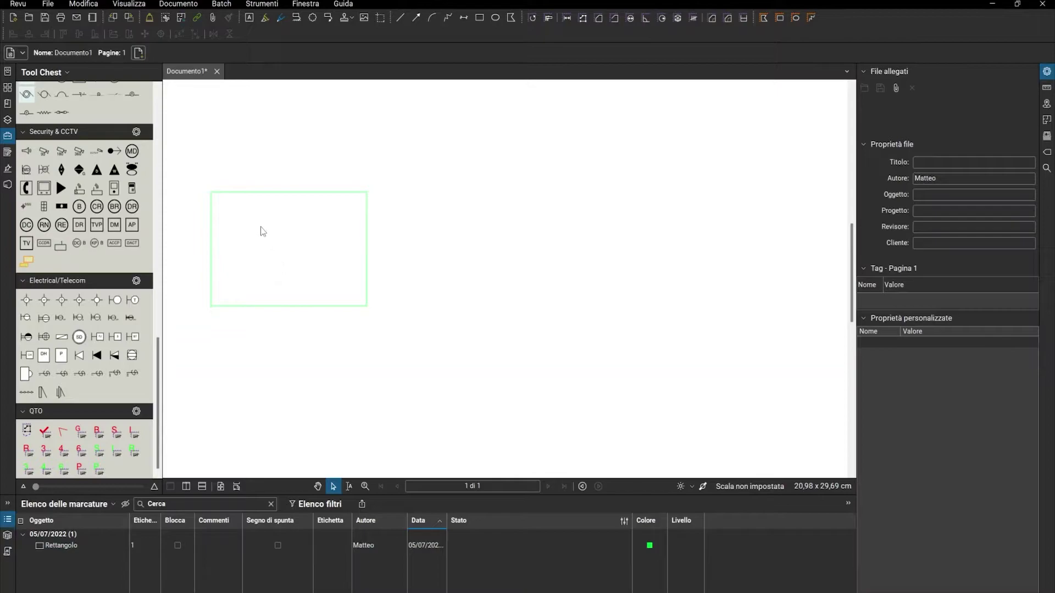
Apply the Tratteggiato 6 line style to the rectangle's outline and set its opacity to 100%.
{"action": "left_click", "coordinate": [244, 202]}
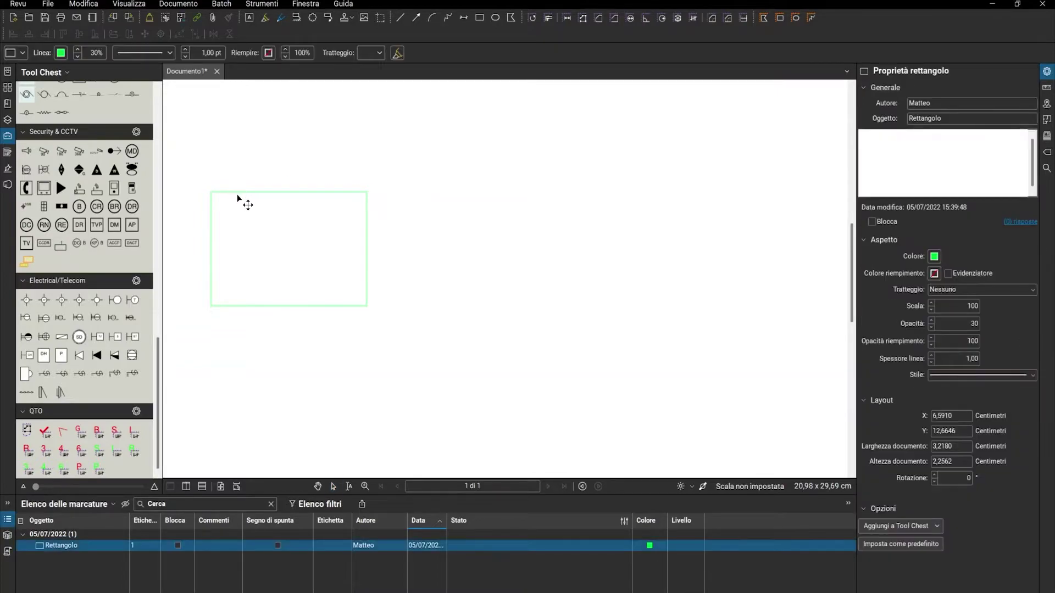
{"action": "left_click", "coordinate": [128, 53]}
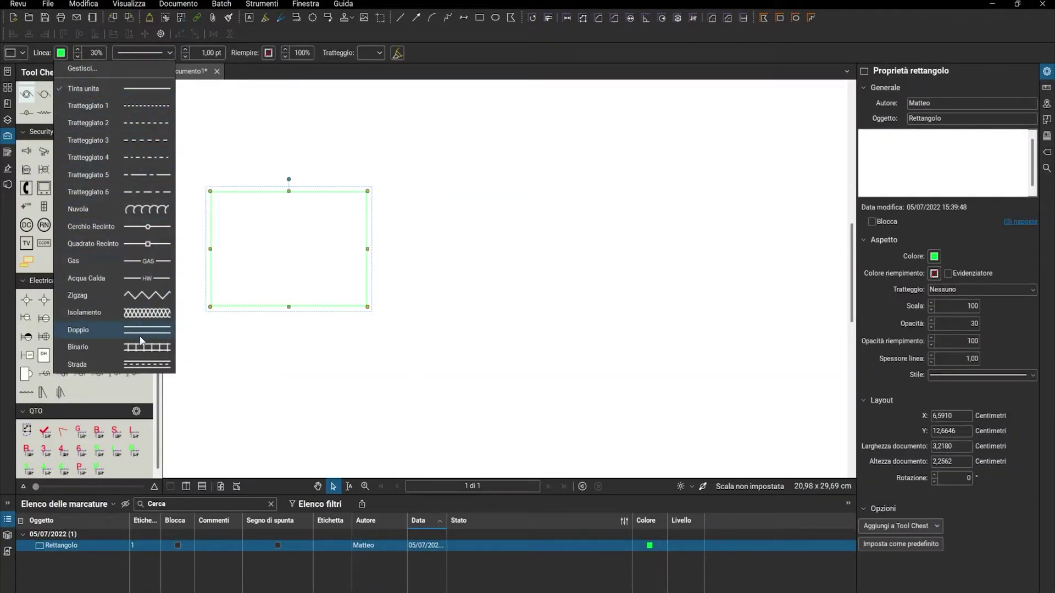
{"action": "left_click", "coordinate": [134, 192]}
{"action": "scroll", "coordinate": [272, 258], "scroll_direction": "up", "scroll_amount": 1}
{"action": "scroll", "coordinate": [272, 263], "scroll_direction": "up", "scroll_amount": 1}
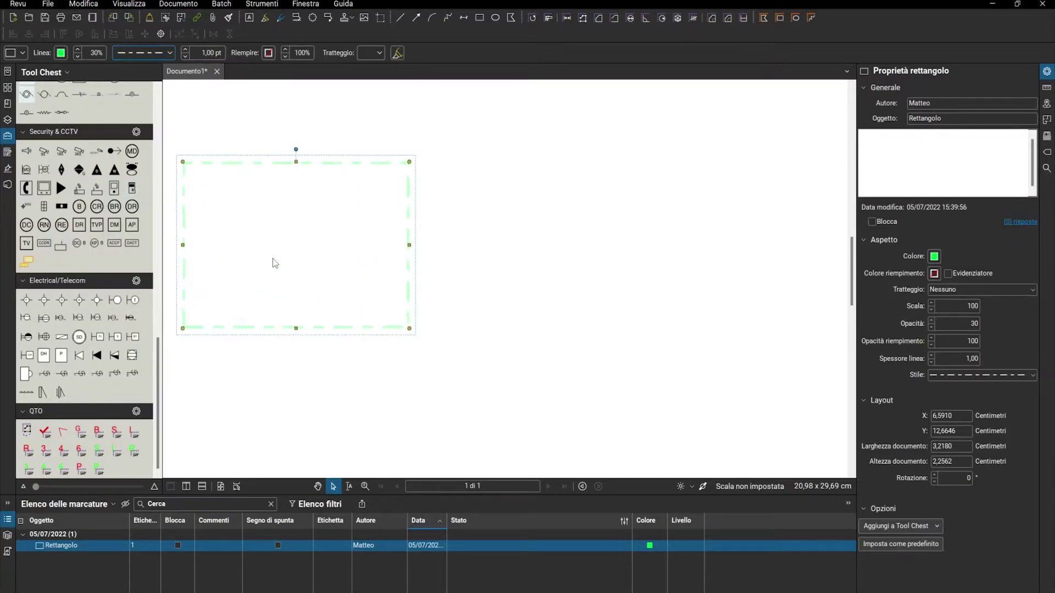
{"action": "left_click", "coordinate": [80, 51]}
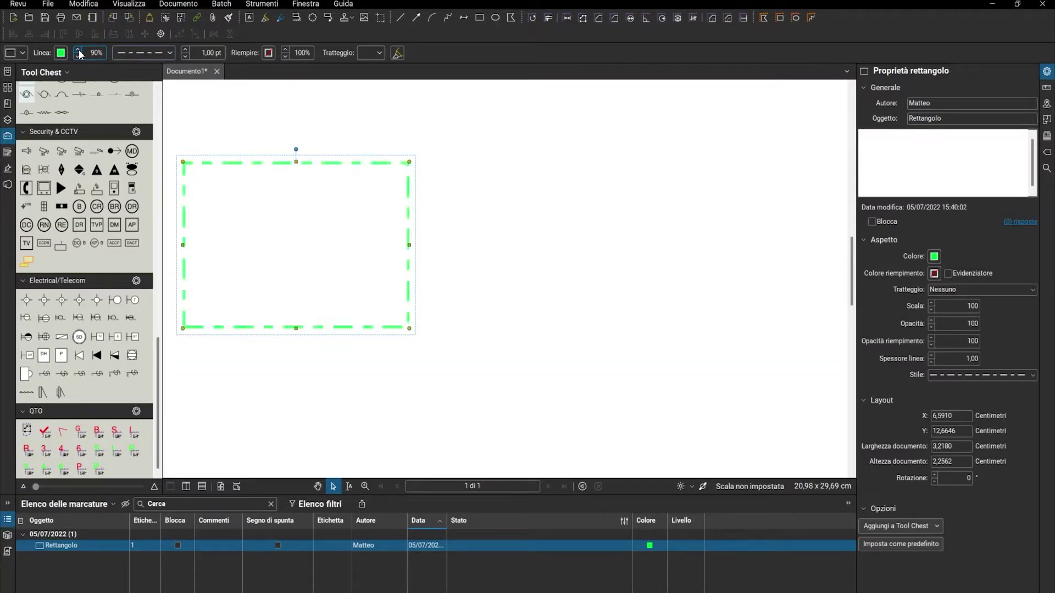
Try a blue-violet fill on the rectangle and reset it to no fill.
{"action": "left_click", "coordinate": [269, 53]}
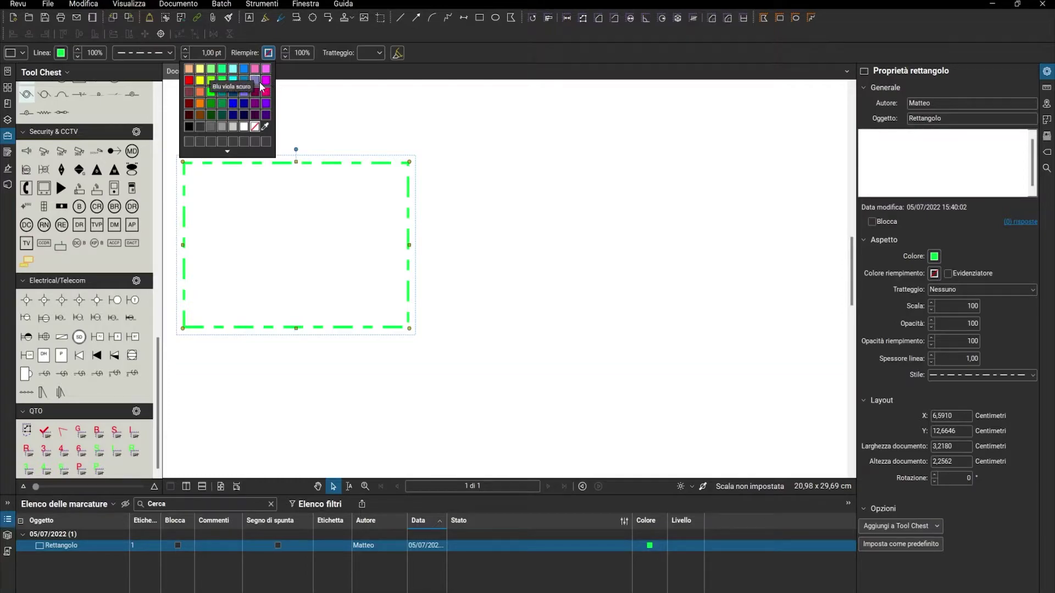
{"action": "left_click", "coordinate": [256, 82]}
{"action": "left_click", "coordinate": [269, 53]}
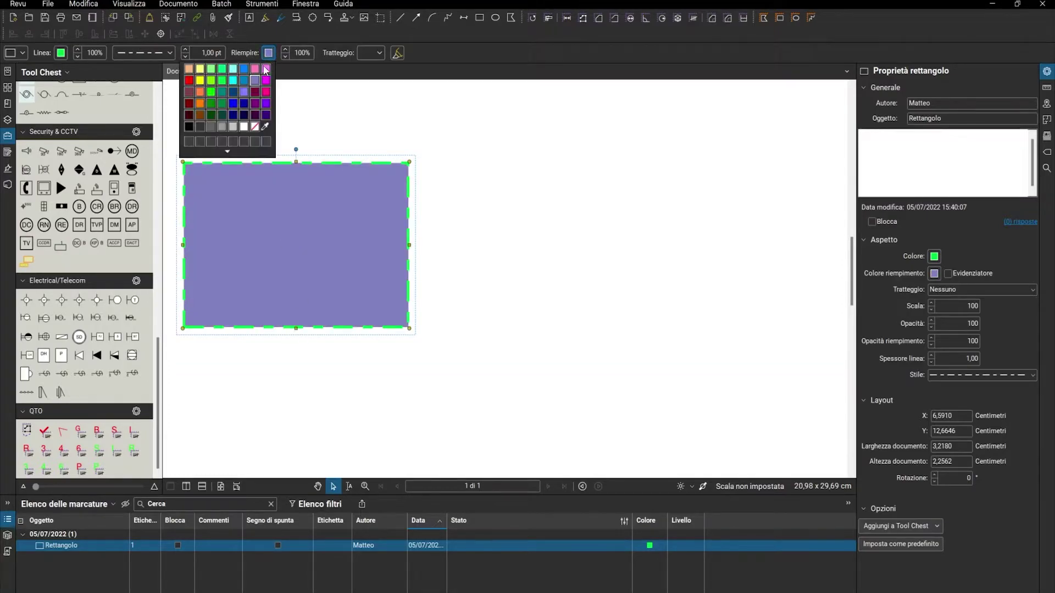
{"action": "left_click", "coordinate": [255, 127]}
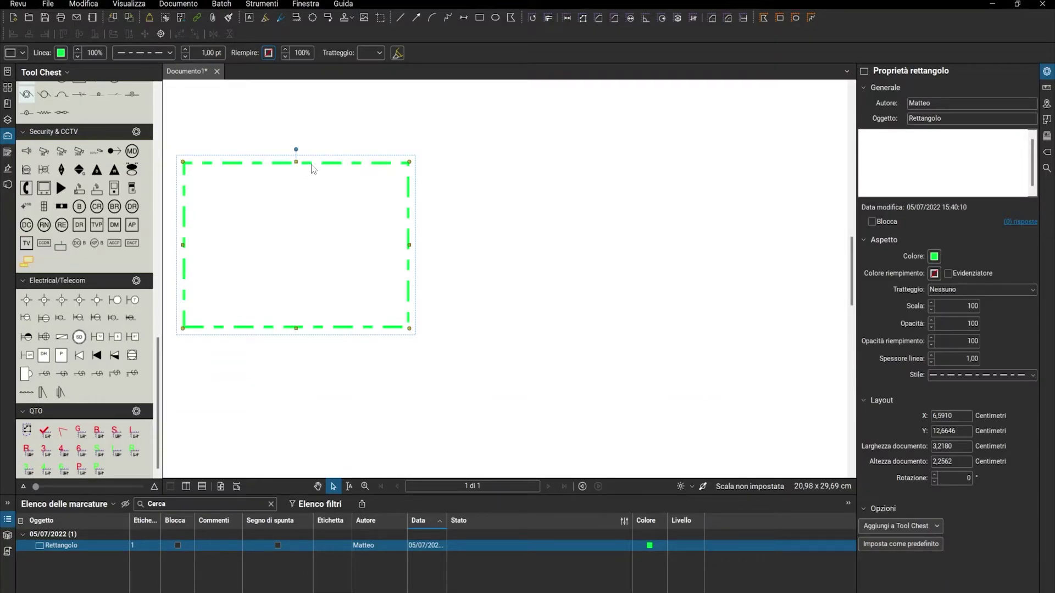
Move the rectangle right and down to about X 7.35 cm, Y 12.99 cm.
{"action": "left_click_drag", "start_coordinate": [316, 162], "coordinate": [370, 185]}
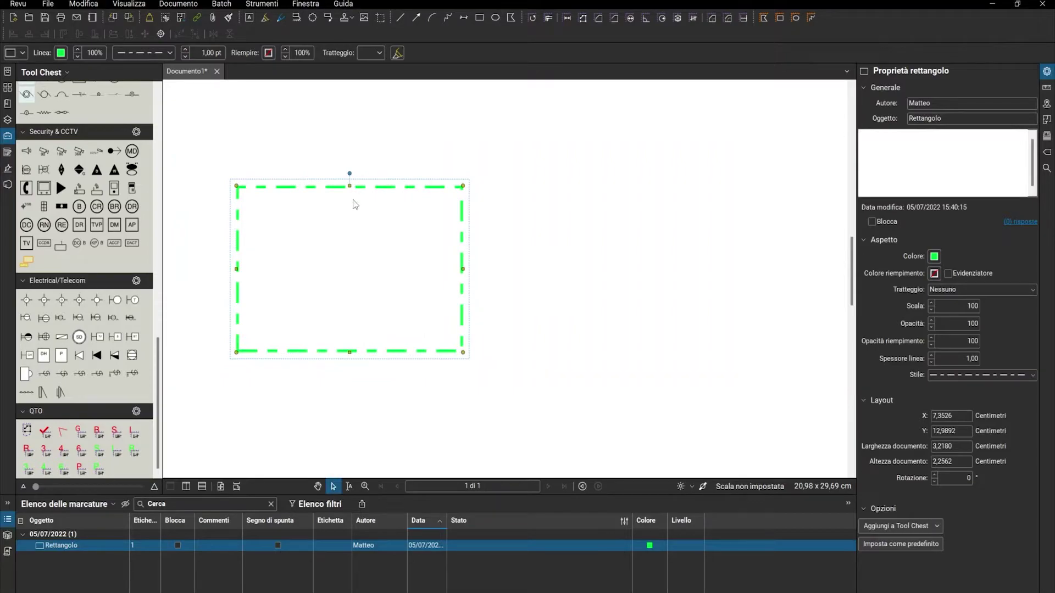
Try a green Griglia hatch on the rectangle and reset the hatch to Nessuno.
{"action": "left_click", "coordinate": [380, 53]}
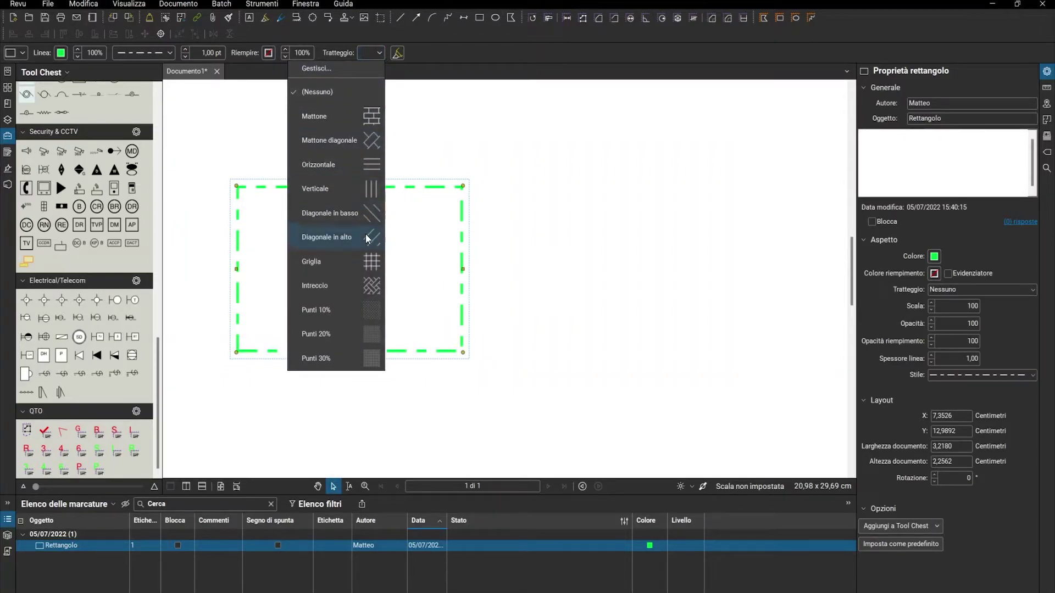
{"action": "left_click", "coordinate": [370, 266]}
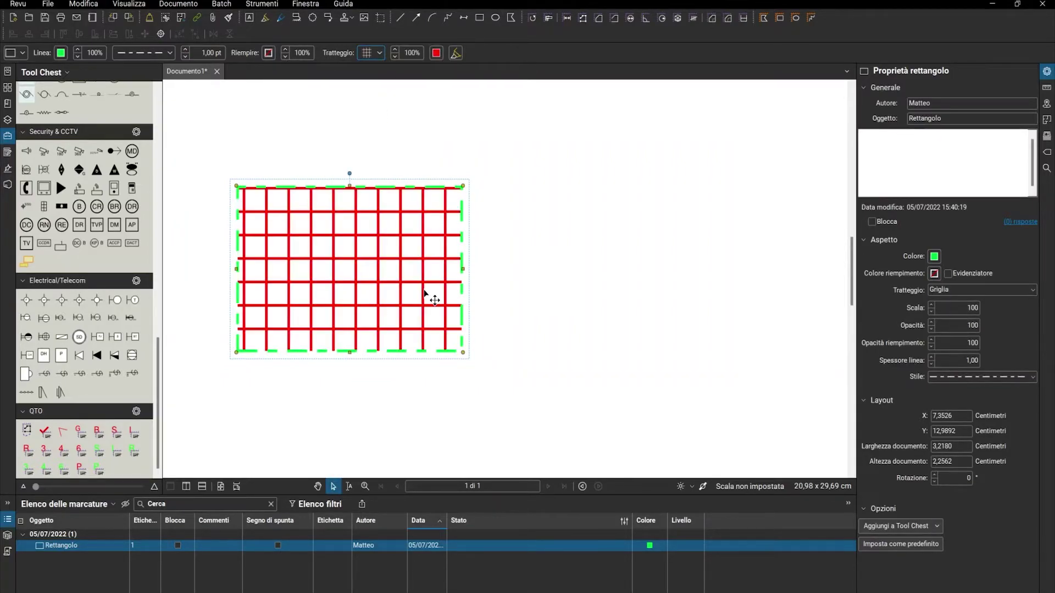
{"action": "left_click", "coordinate": [437, 53]}
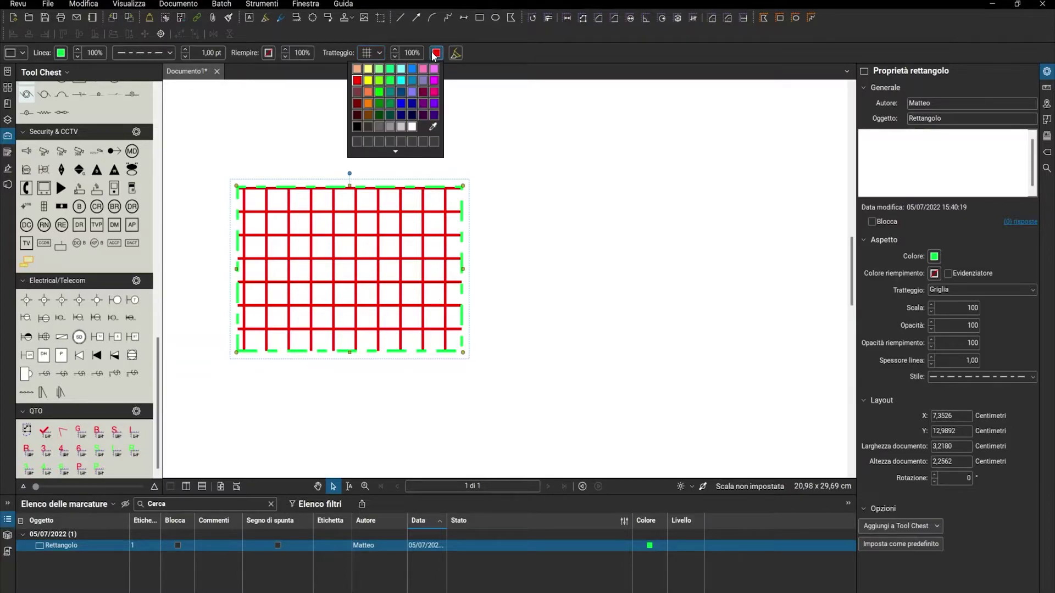
{"action": "left_click", "coordinate": [378, 91]}
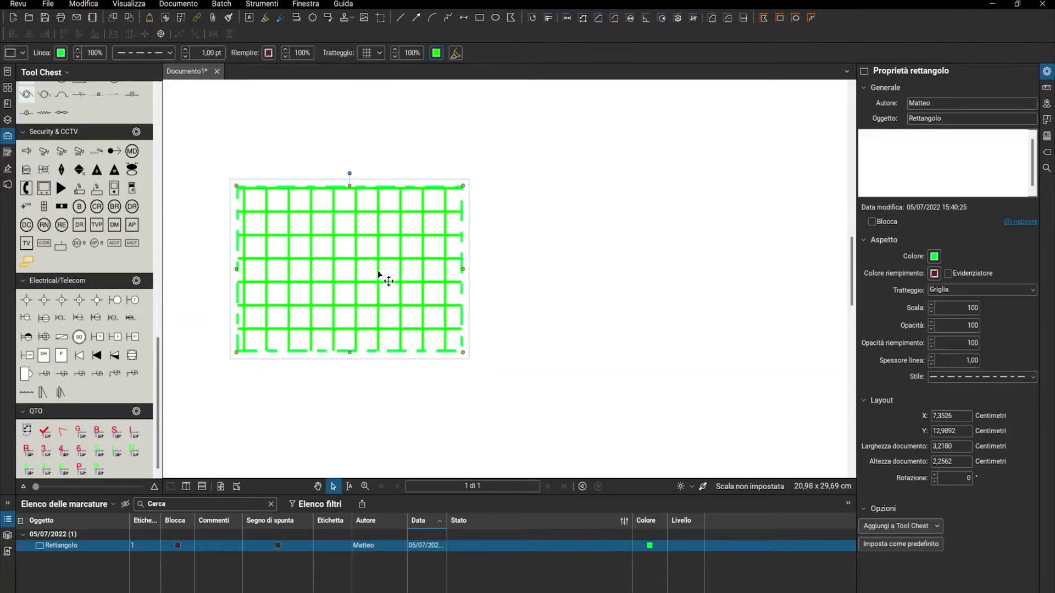
{"action": "left_click", "coordinate": [383, 54]}
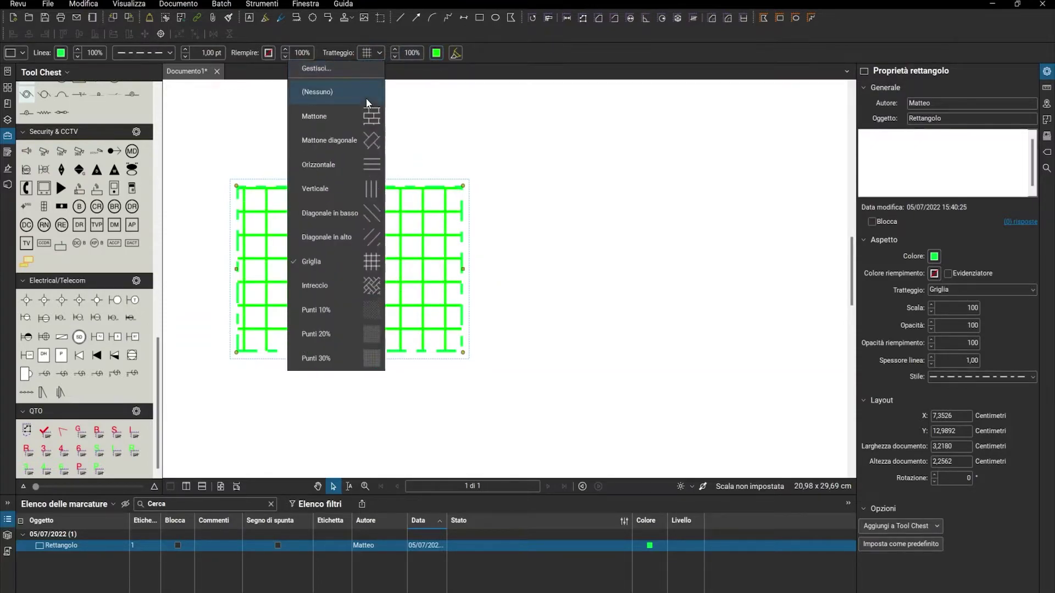
{"action": "left_click", "coordinate": [349, 93]}
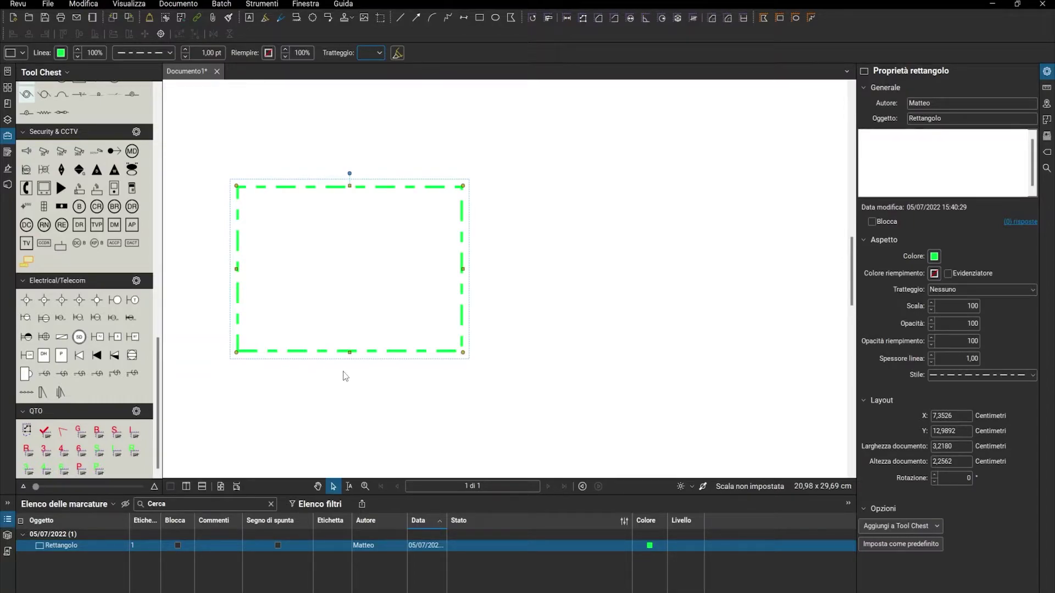
Add the dashed green rectangle to the QTO tool set in the Tool Chest.
{"action": "right_click", "coordinate": [240, 233]}
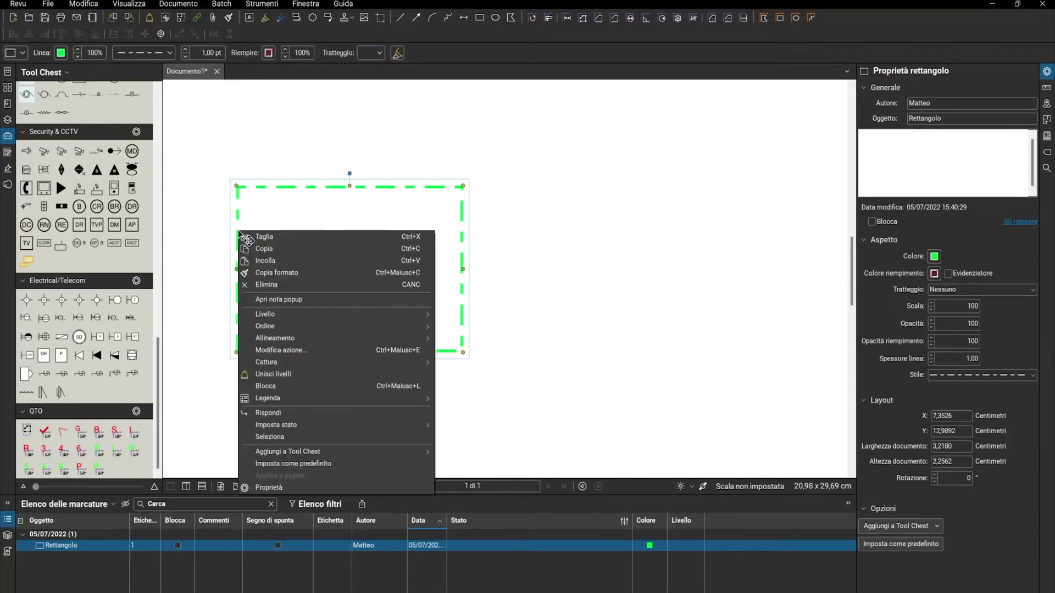
{"action": "mouse_move", "coordinate": [316, 456]}
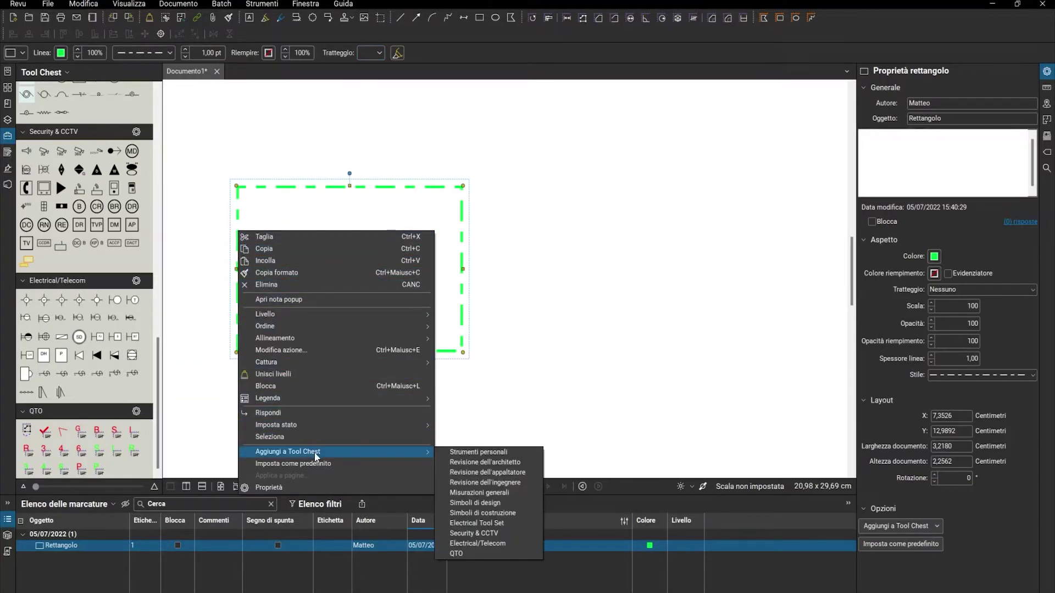
{"action": "left_click", "coordinate": [490, 552]}
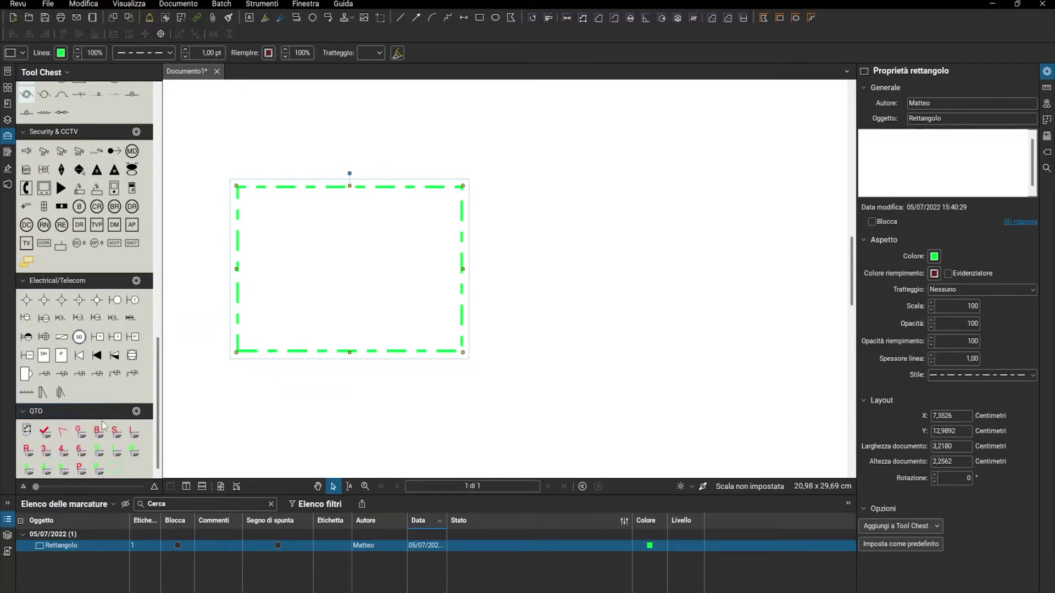
Place three copies of the saved dashed green rectangle from the QTO tool set around the original on the page.
{"action": "left_click", "coordinate": [116, 469]}
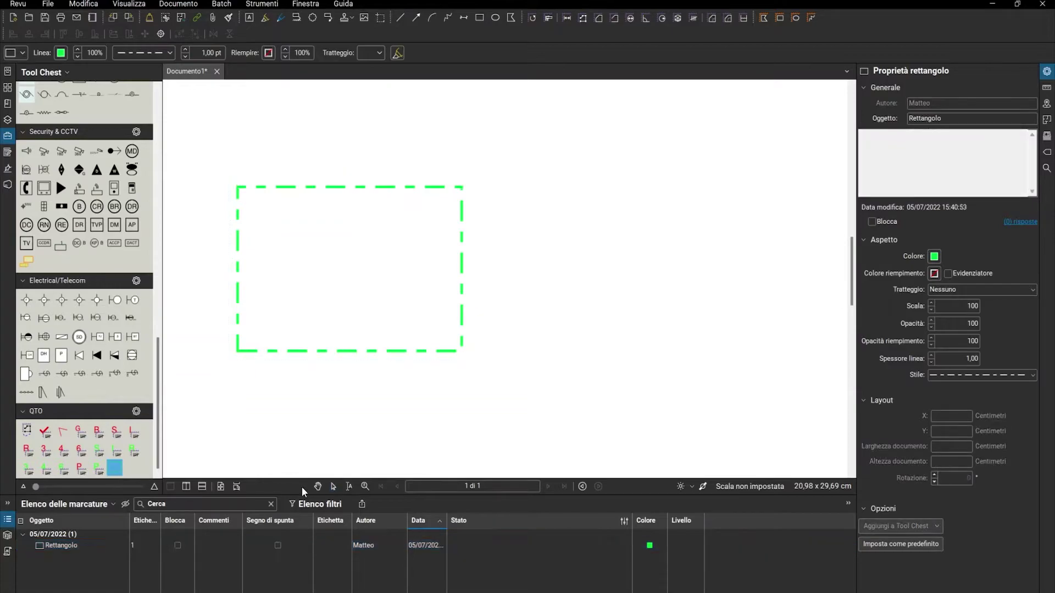
{"action": "left_click", "coordinate": [540, 329]}
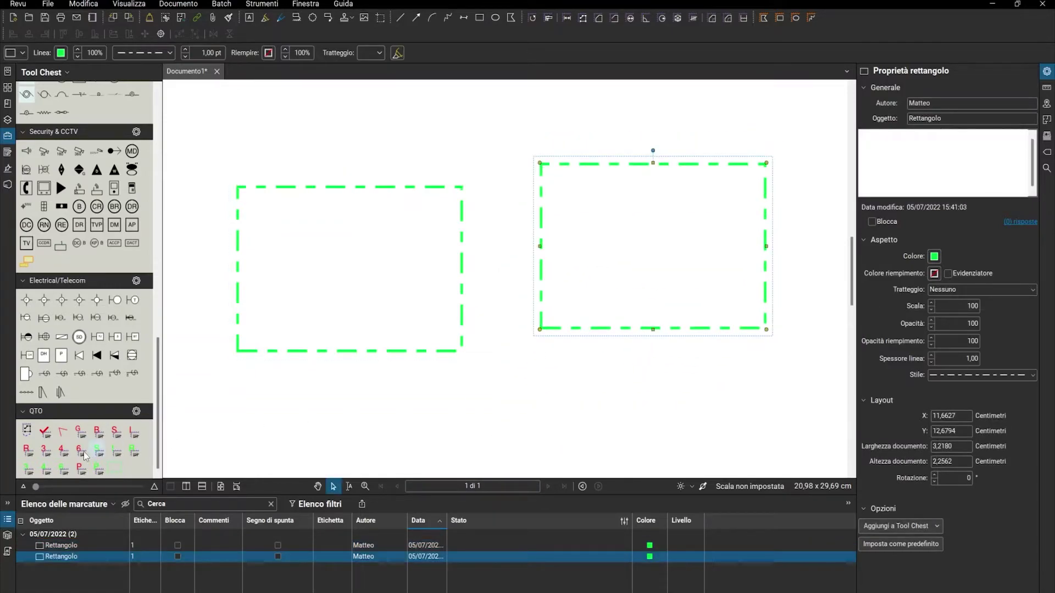
{"action": "left_click", "coordinate": [110, 465]}
{"action": "scroll", "coordinate": [452, 437], "scroll_direction": "down", "scroll_amount": 2}
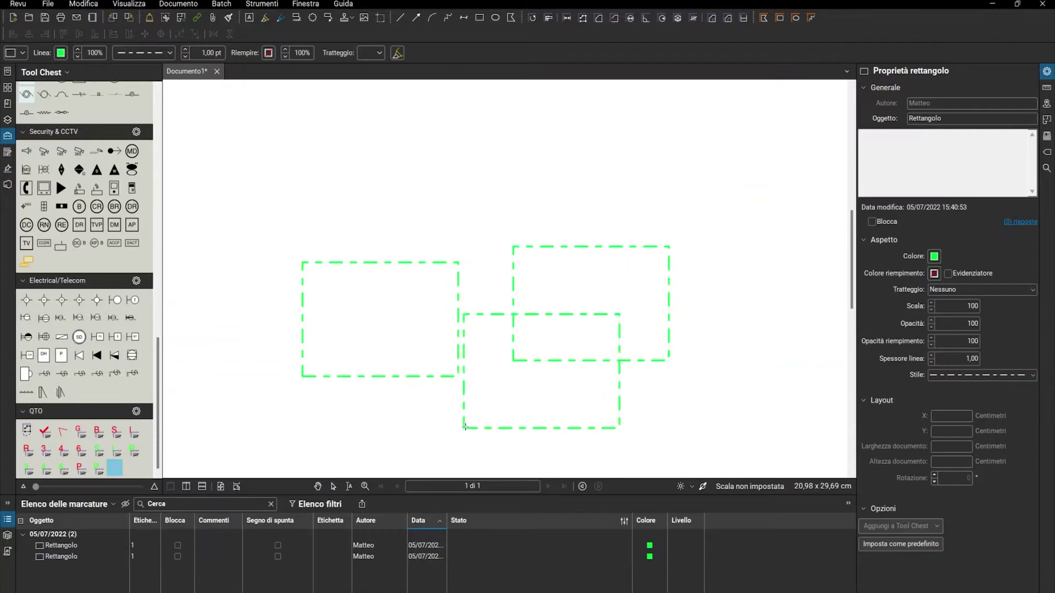
{"action": "left_click", "coordinate": [261, 230]}
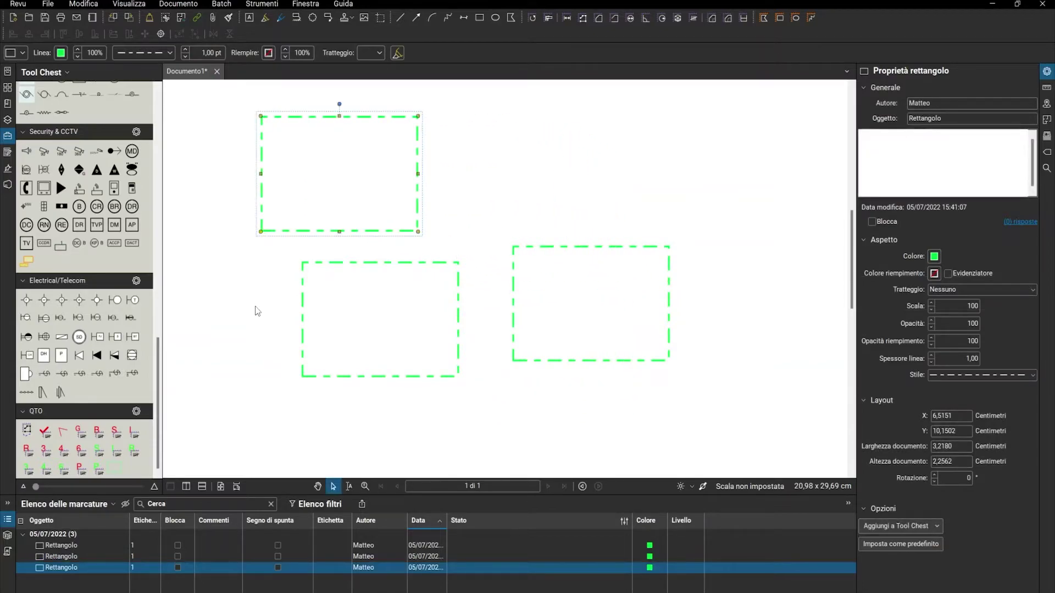
{"action": "left_click", "coordinate": [115, 468]}
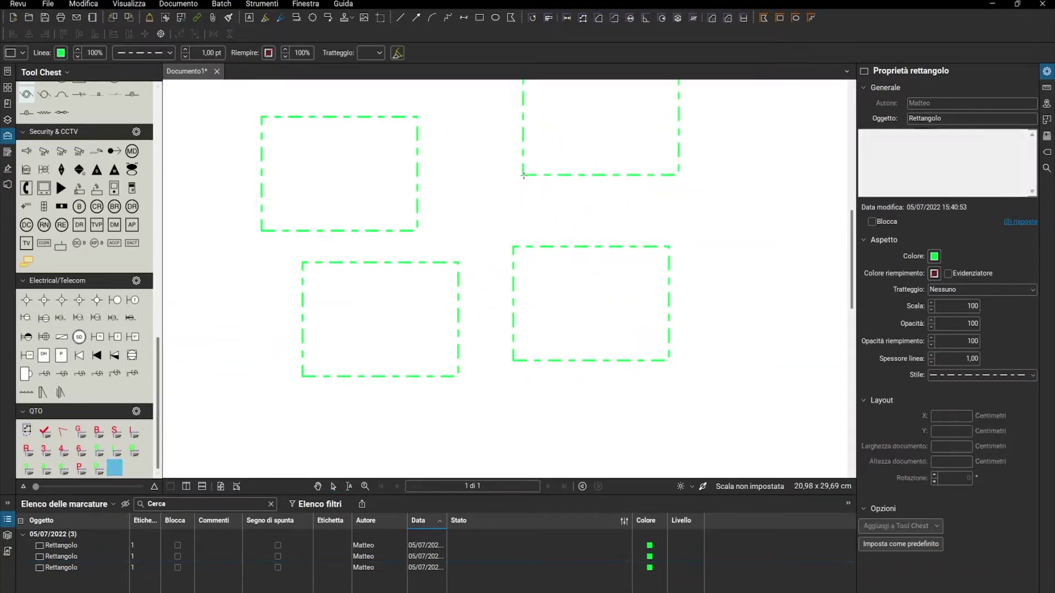
{"action": "left_click", "coordinate": [513, 222]}
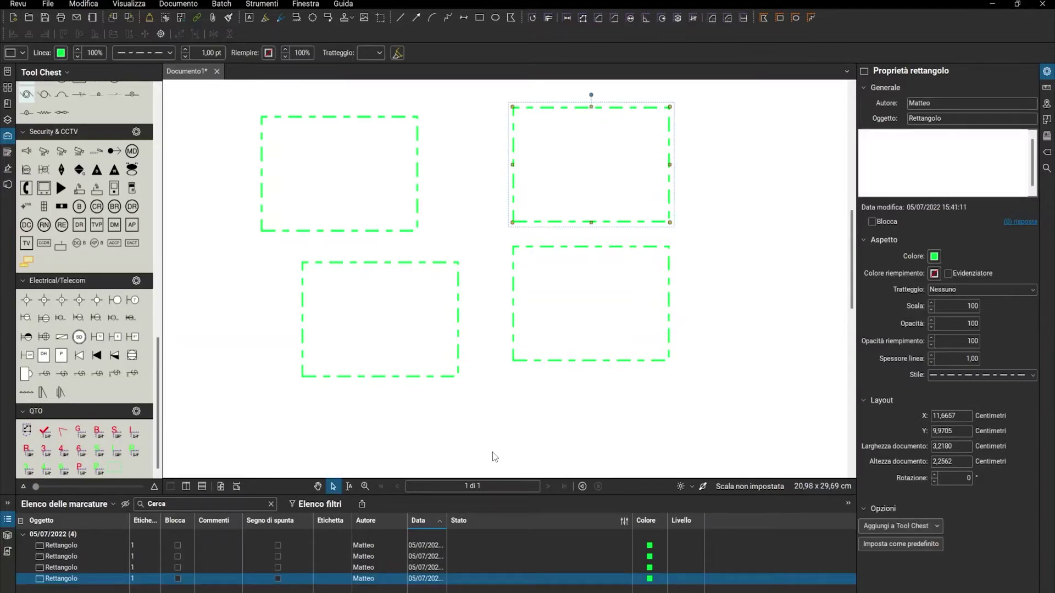
Delete the original dashed green rectangle and all of its copies from the page.
{"action": "left_click", "coordinate": [392, 261]}
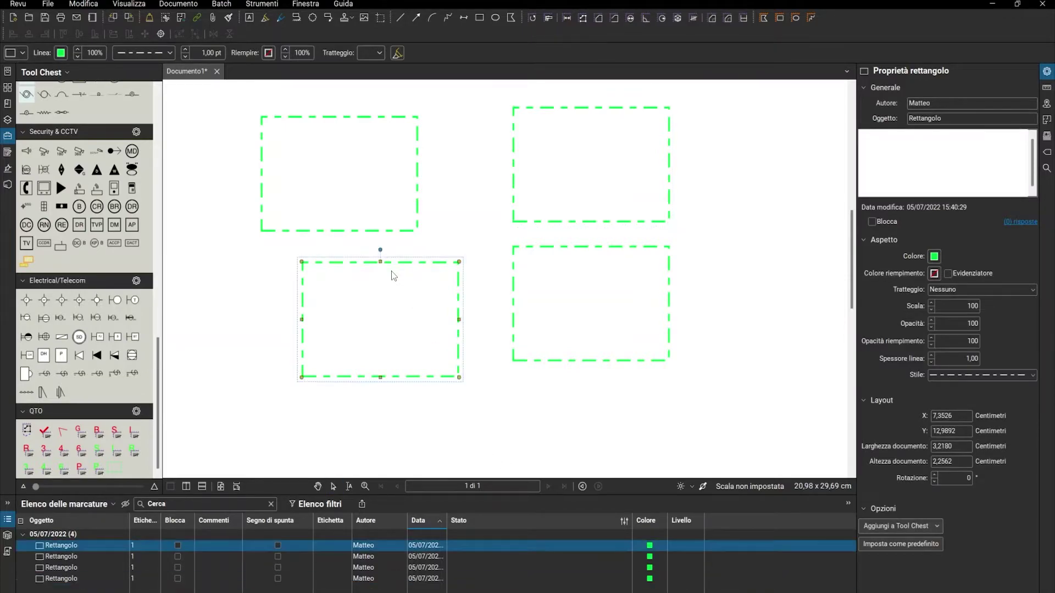
{"action": "key", "text": "Delete"}
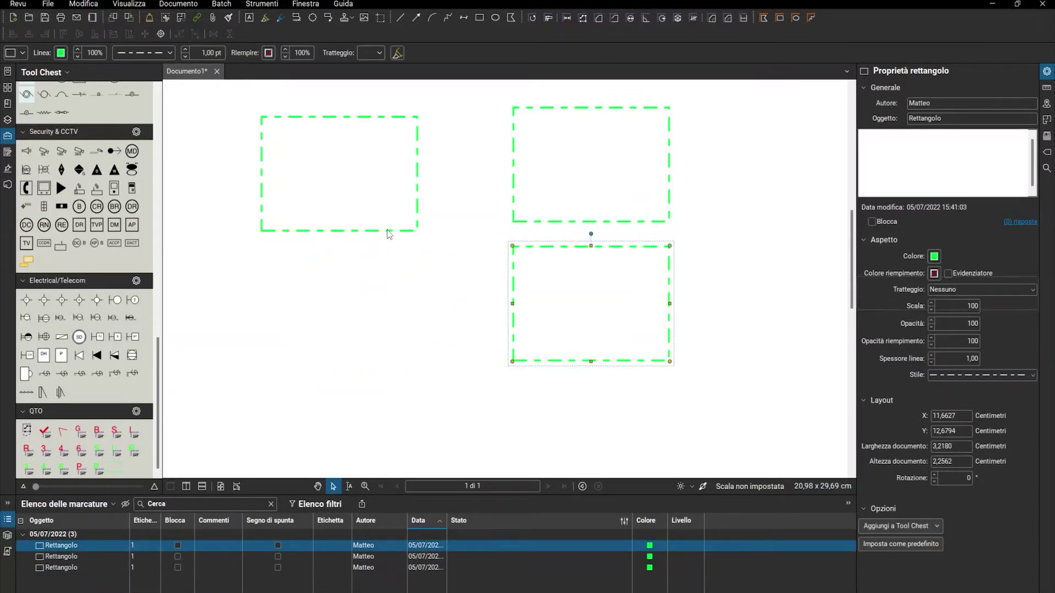
{"action": "left_click", "coordinate": [389, 234]}
{"action": "left_click", "coordinate": [388, 231]}
{"action": "key", "text": "Delete"}
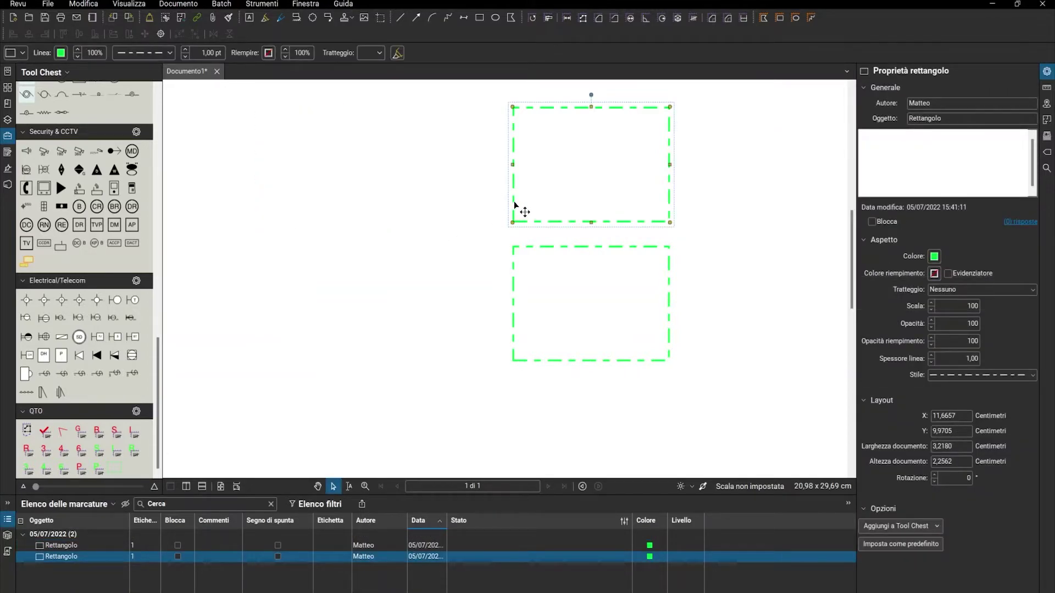
{"action": "key", "text": "Delete"}
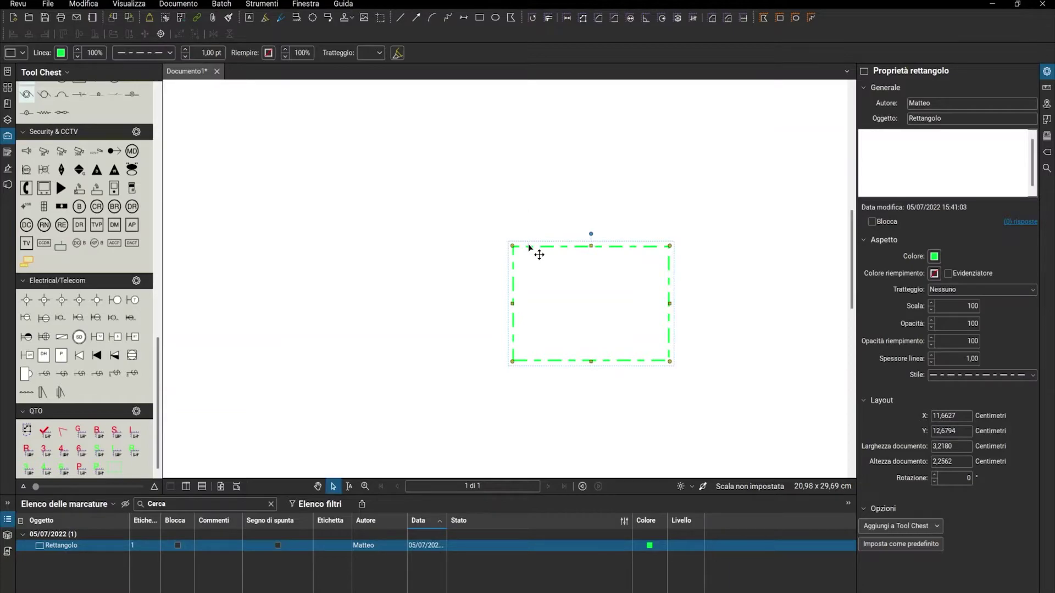
{"action": "key", "text": "Delete"}
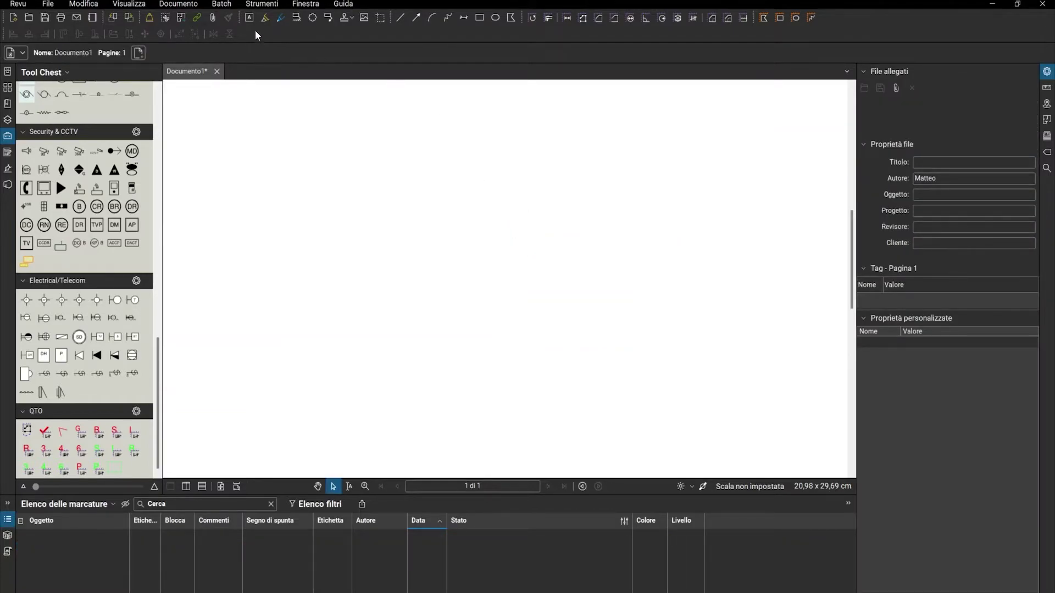
Draw a text box about 2.28 cm wide and 2.03 cm high on the empty page and enter "Text Box" in it.
{"action": "left_click", "coordinate": [248, 17]}
{"action": "left_click_drag", "start_coordinate": [349, 216], "coordinate": [461, 321]}
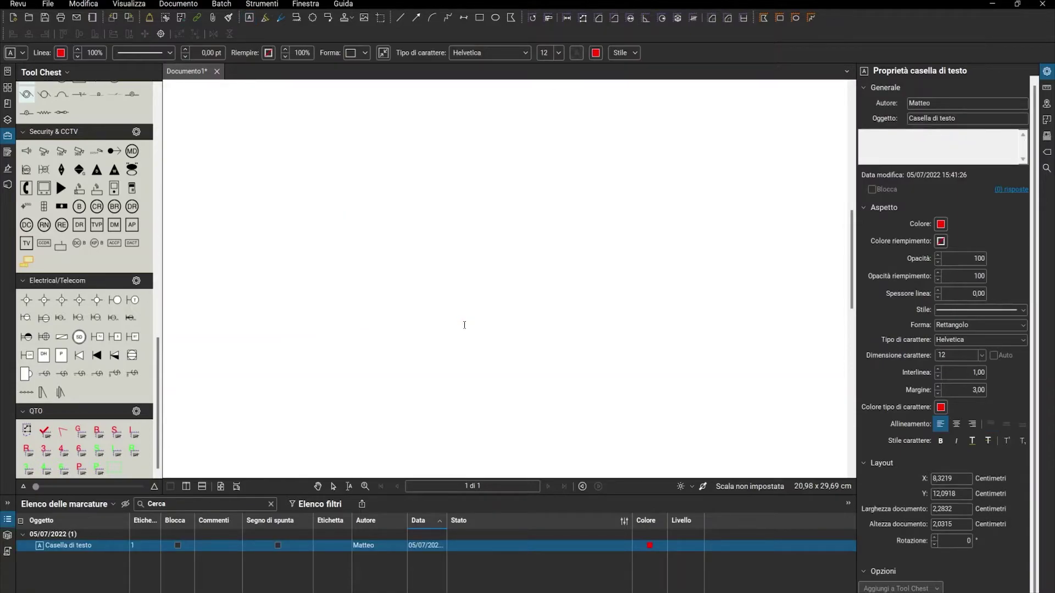
{"action": "type", "text": "Text Box"}
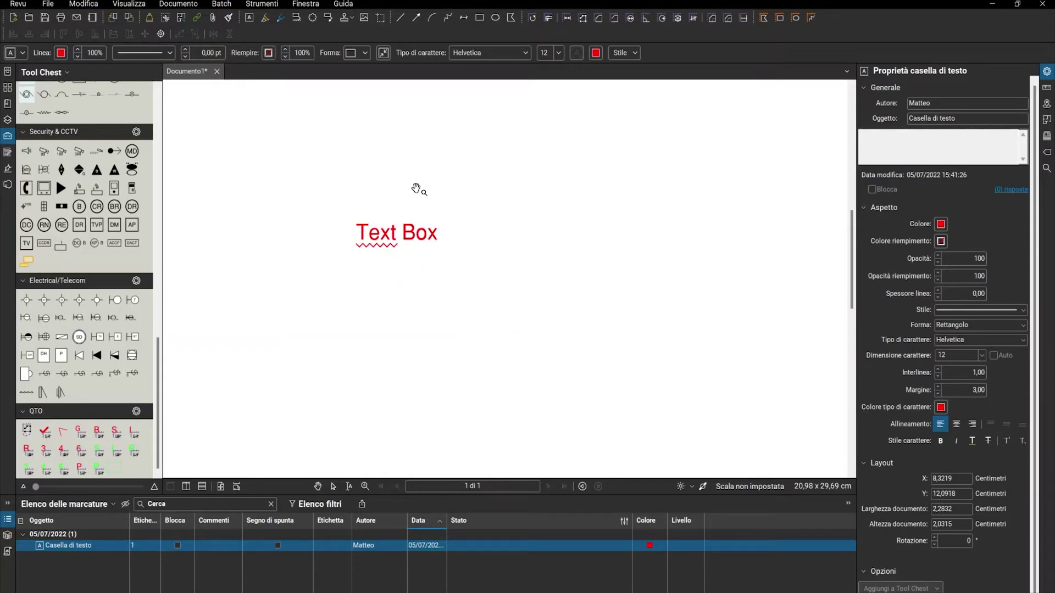
Try to apply the Bookshelf Symbol 7 font to the text box.
{"action": "left_click", "coordinate": [525, 53]}
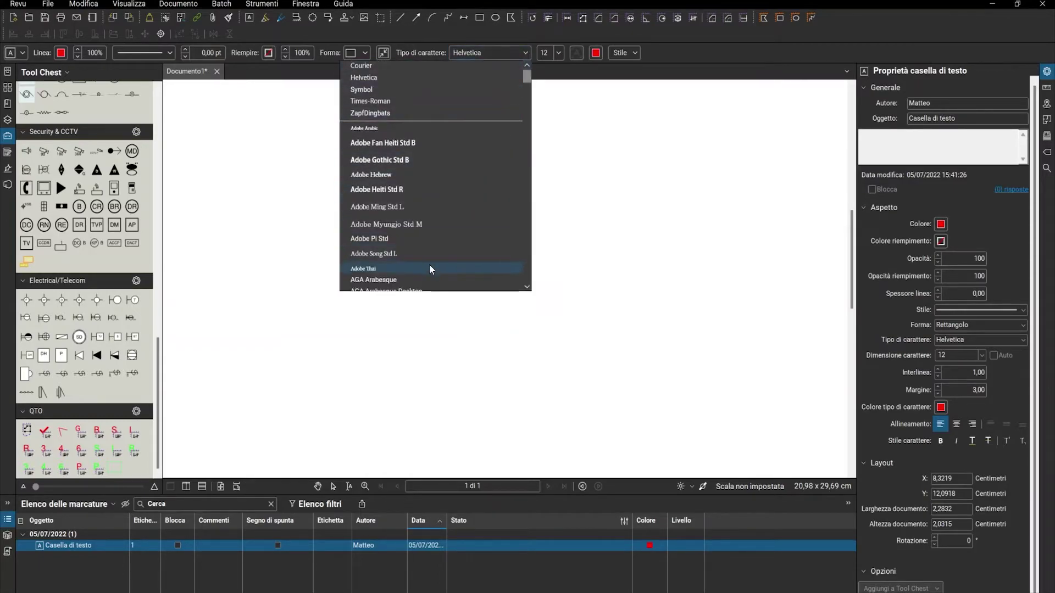
{"action": "scroll", "coordinate": [416, 223], "scroll_direction": "down", "scroll_amount": 6}
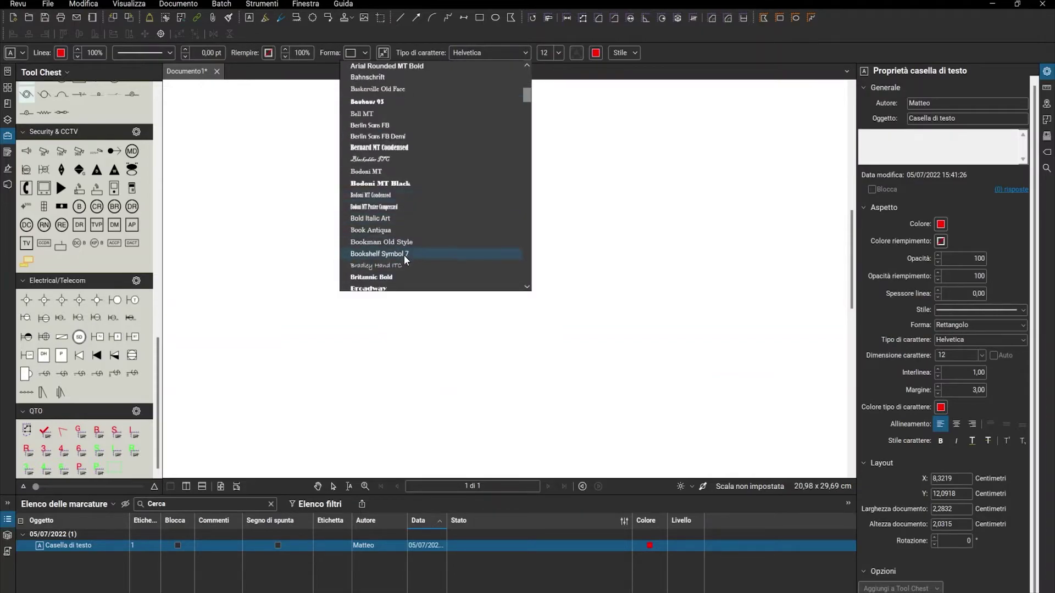
{"action": "left_click", "coordinate": [404, 254]}
Set the font of the words "Text Box" to Adobe Song Std L and their size to 24.
{"action": "left_click_drag", "start_coordinate": [437, 237], "coordinate": [356, 235]}
{"action": "left_click", "coordinate": [470, 52]}
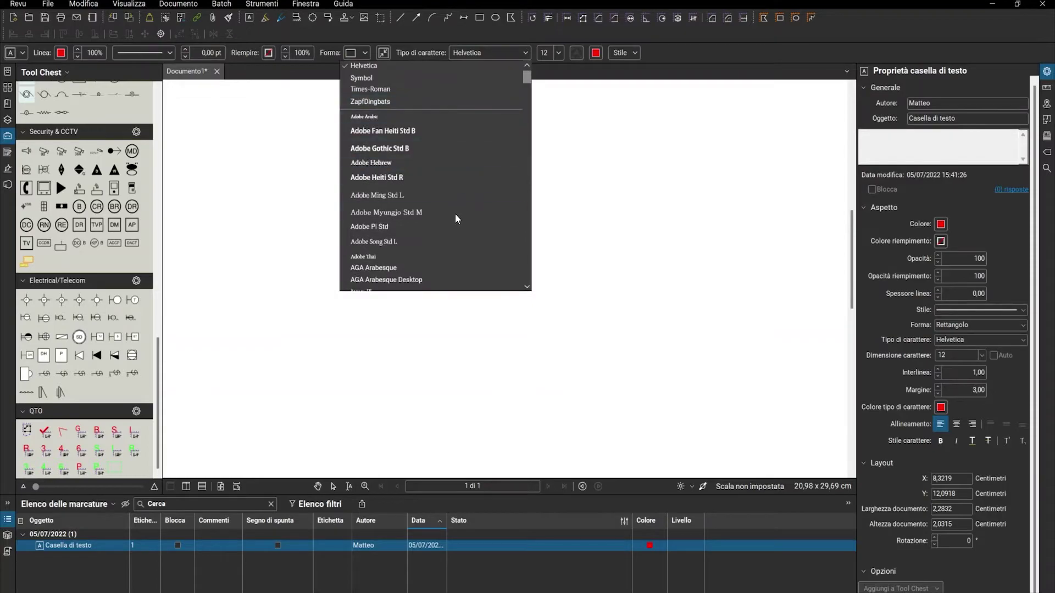
{"action": "left_click", "coordinate": [440, 240]}
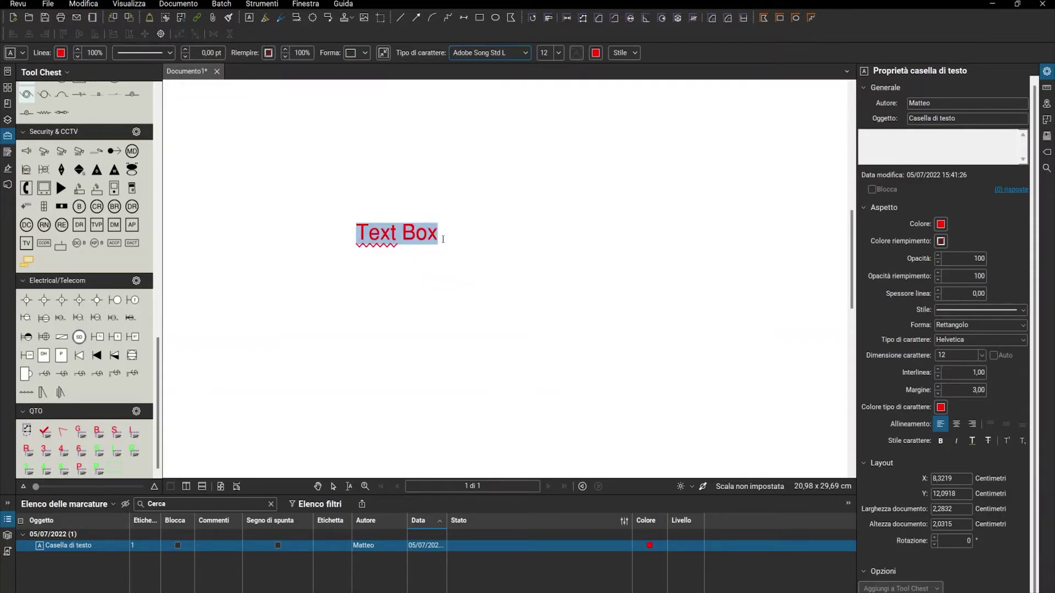
{"action": "left_click", "coordinate": [560, 54]}
{"action": "left_click", "coordinate": [545, 174]}
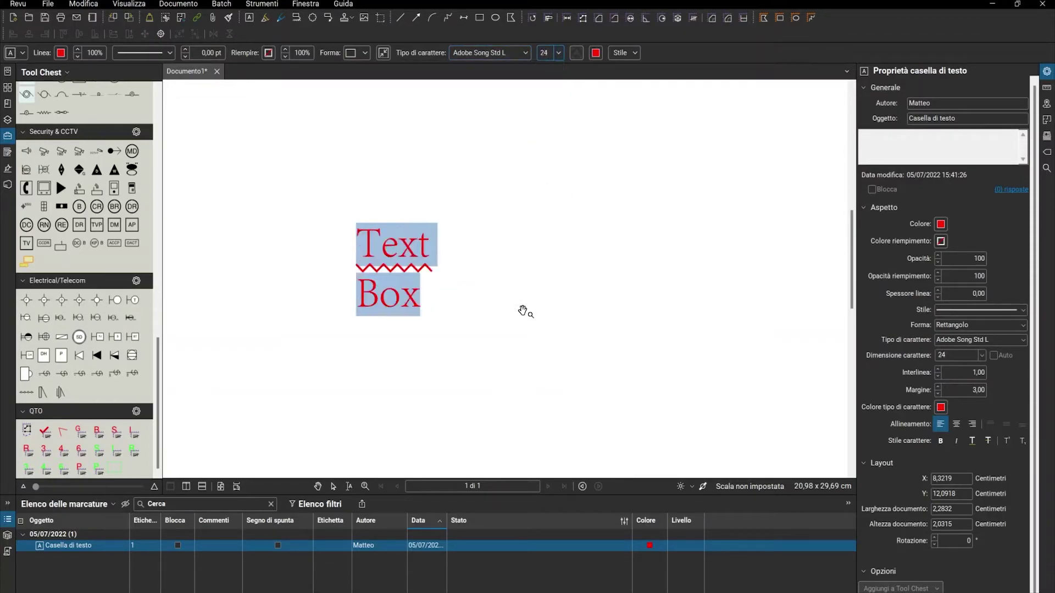
Colour the words "Text Box" orange and finish editing the text.
{"action": "left_click", "coordinate": [596, 55]}
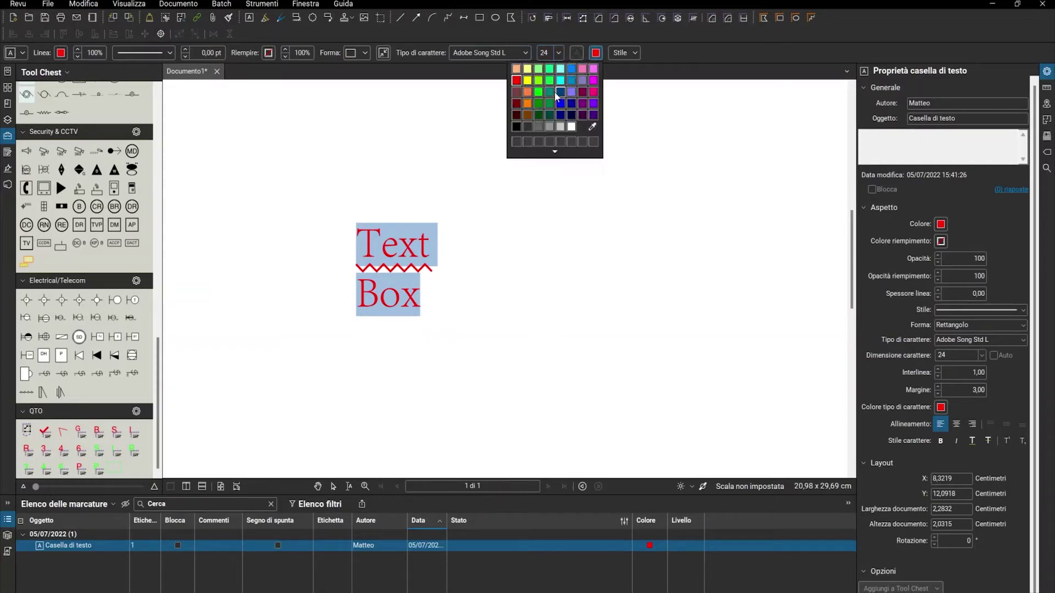
{"action": "left_click", "coordinate": [523, 92]}
{"action": "left_click", "coordinate": [479, 298]}
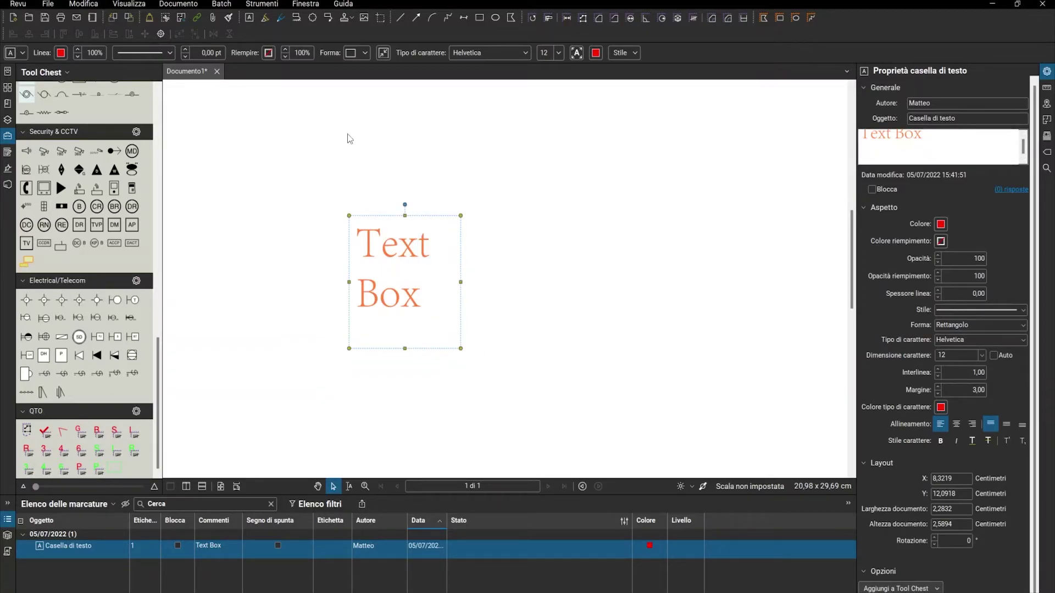
Change the text box's shape to a circle (Cerchio) and its line colour to blue-violet.
{"action": "left_click", "coordinate": [365, 53]}
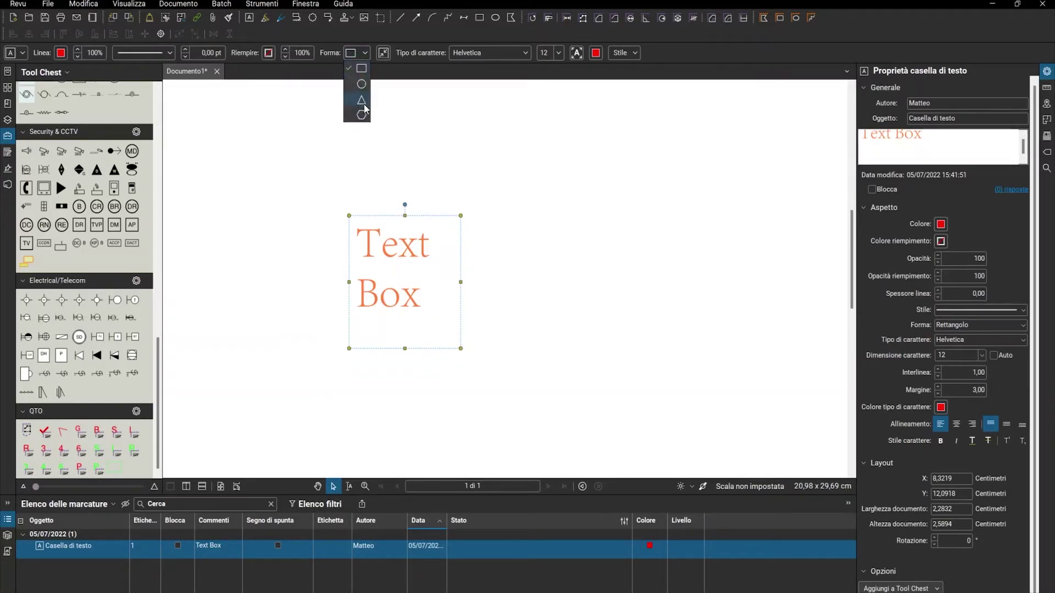
{"action": "left_click", "coordinate": [362, 85]}
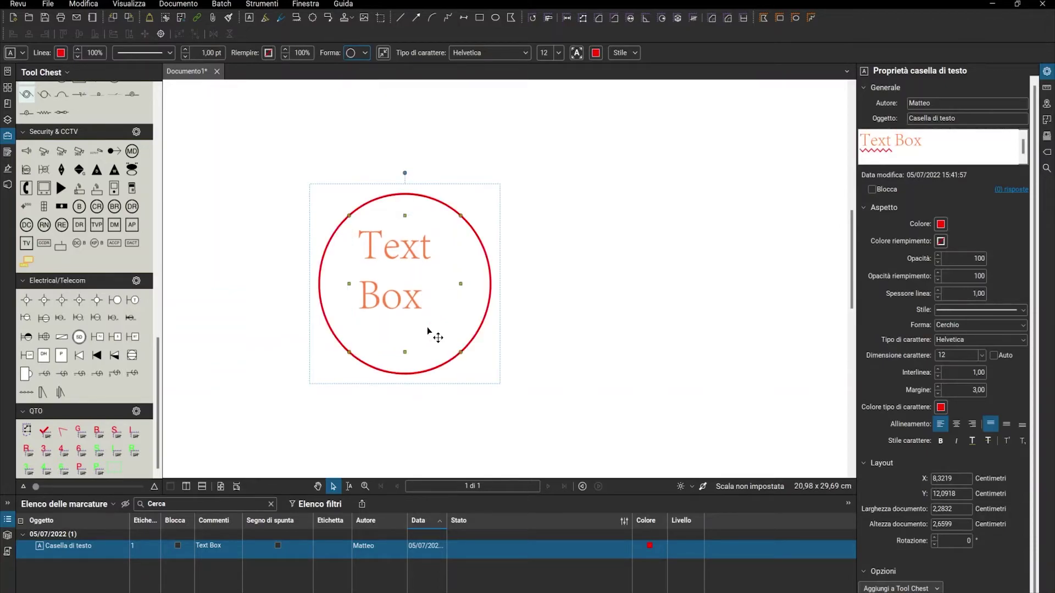
{"action": "left_click", "coordinate": [61, 54]}
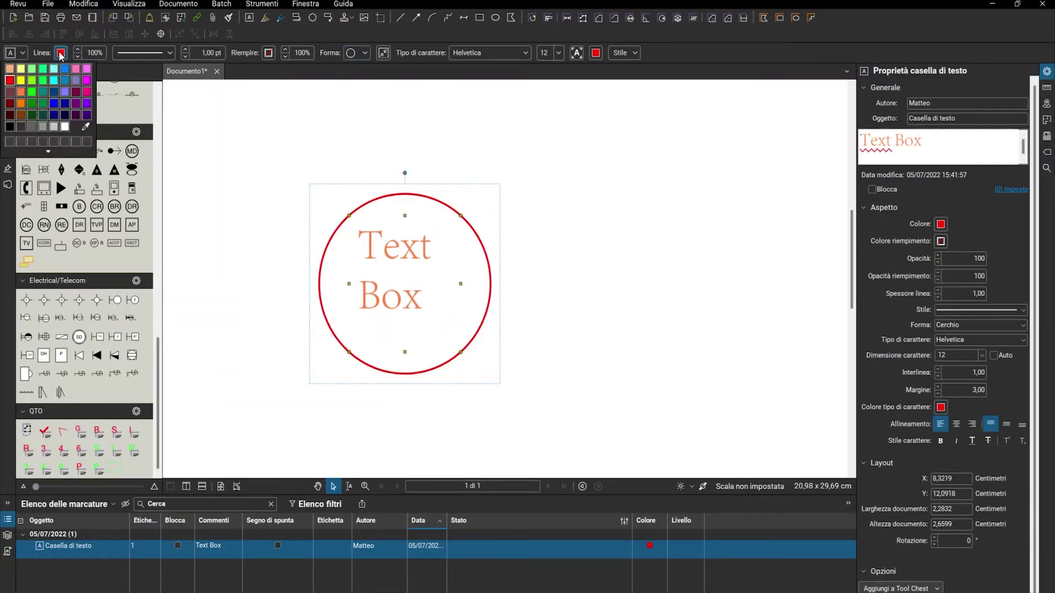
{"action": "left_click", "coordinate": [76, 80]}
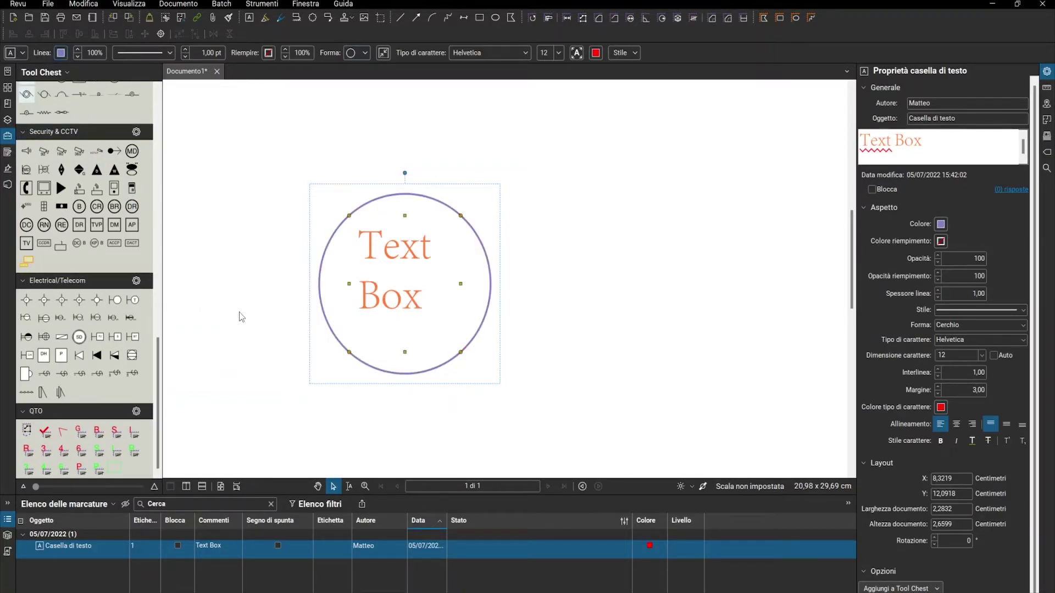
{"action": "left_click", "coordinate": [260, 340]}
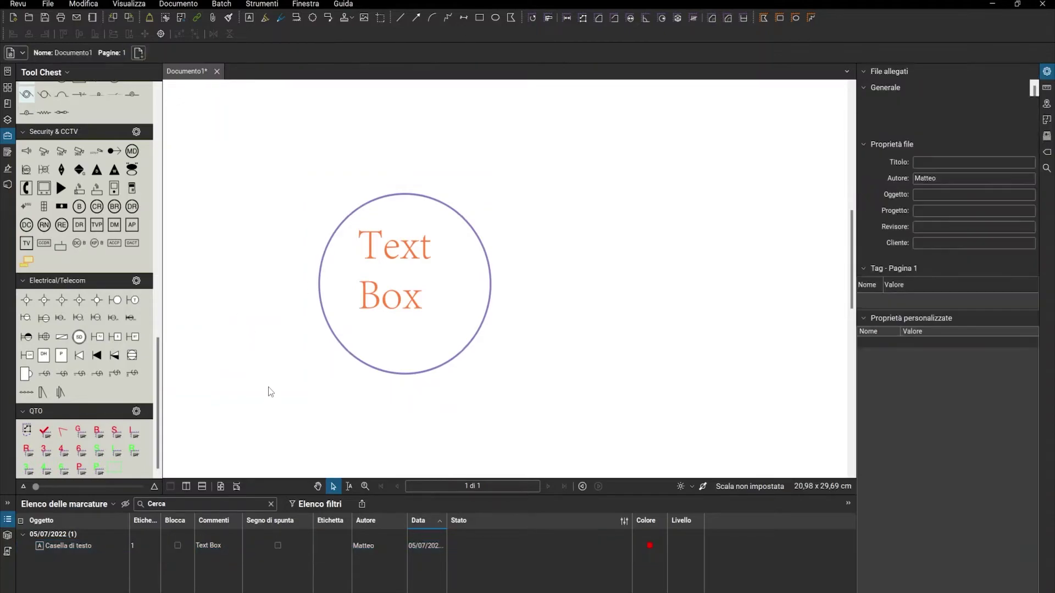
Add the circular text box to the QTO tool set in the Tool Chest.
{"action": "right_click", "coordinate": [319, 281]}
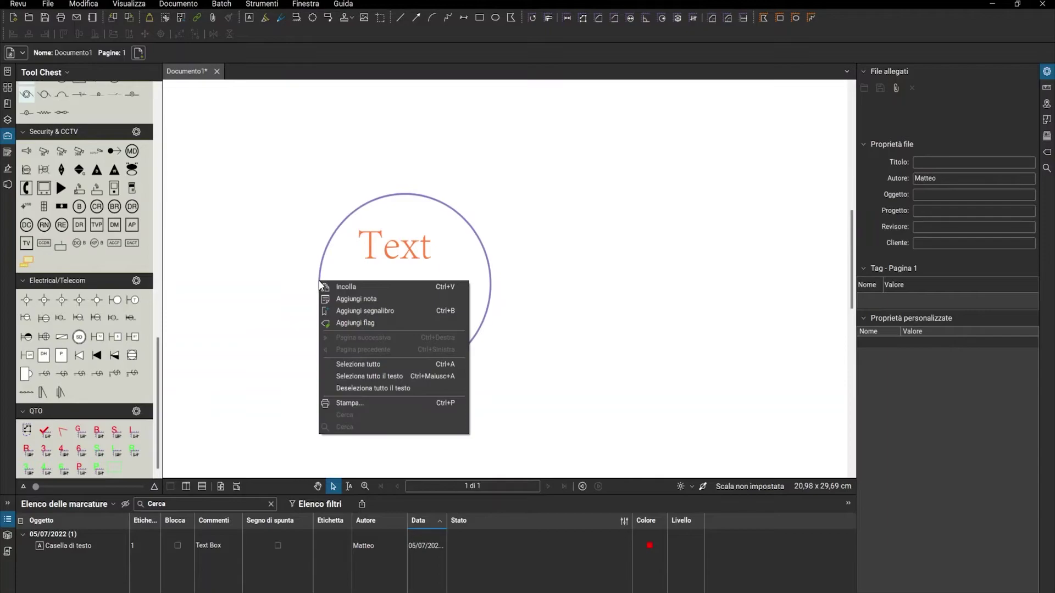
{"action": "left_click", "coordinate": [404, 258]}
{"action": "right_click", "coordinate": [405, 256]}
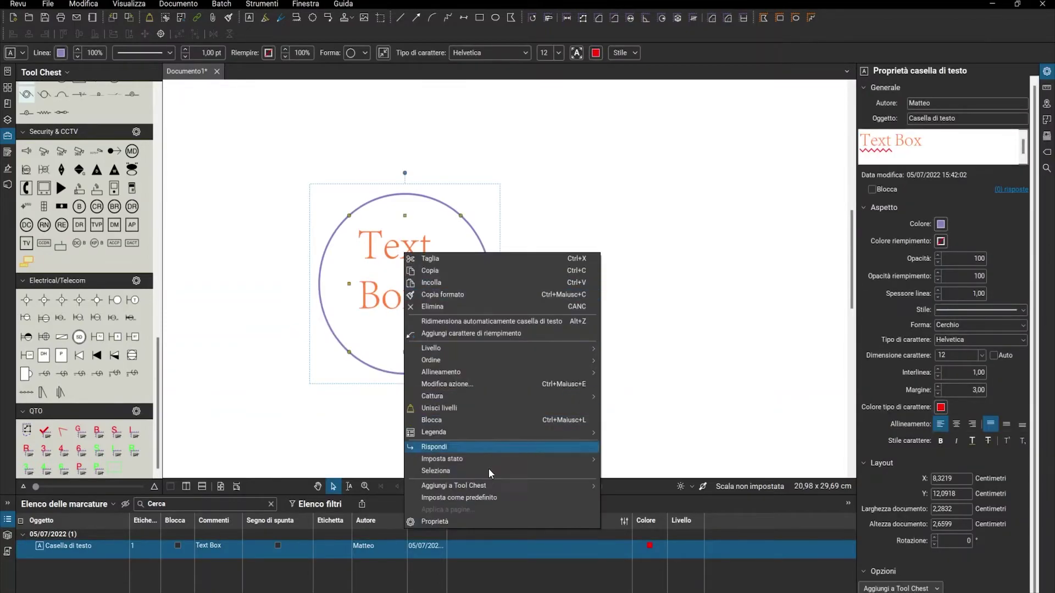
{"action": "mouse_move", "coordinate": [501, 487]}
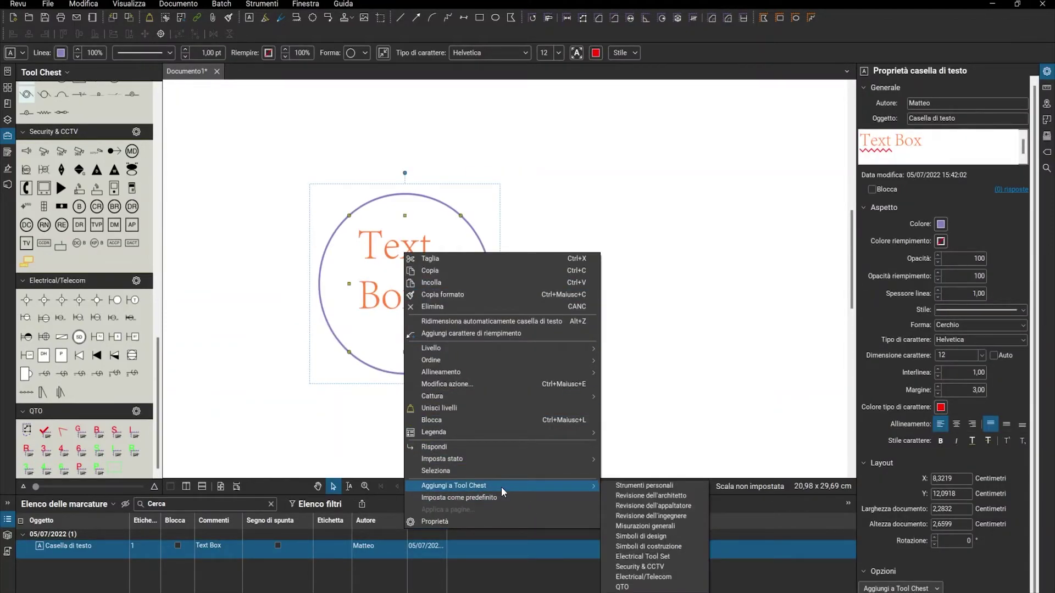
{"action": "left_click", "coordinate": [626, 587]}
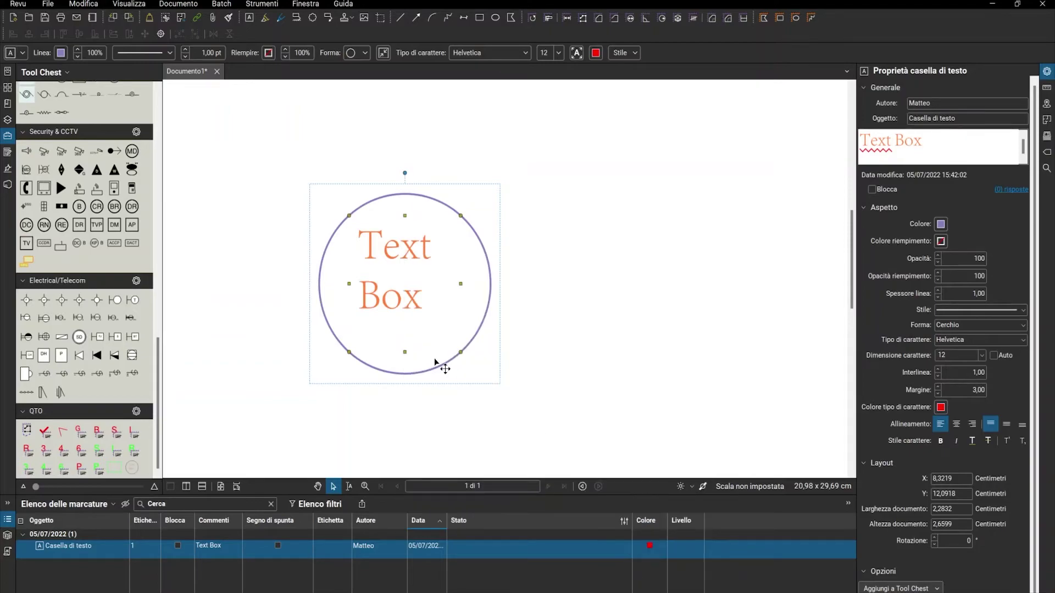
{"action": "left_click", "coordinate": [315, 397]}
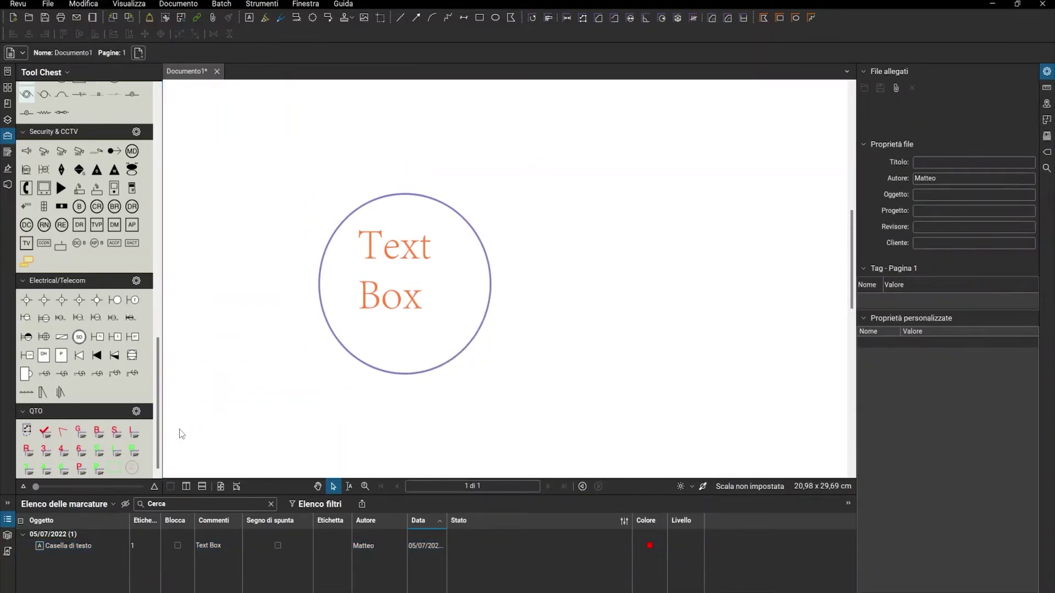
Place two copies of the saved circular text box from the QTO tool set, one on each side of the original.
{"action": "left_click", "coordinate": [132, 467]}
{"action": "left_click", "coordinate": [559, 342]}
{"action": "left_click", "coordinate": [131, 468]}
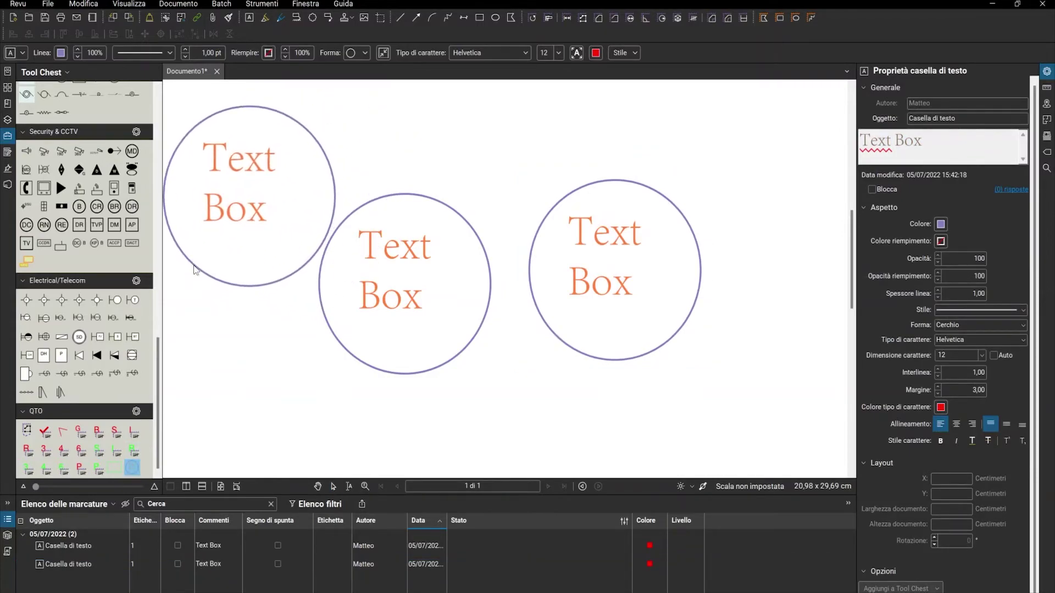
{"action": "left_click", "coordinate": [194, 267]}
{"action": "left_click", "coordinate": [334, 422]}
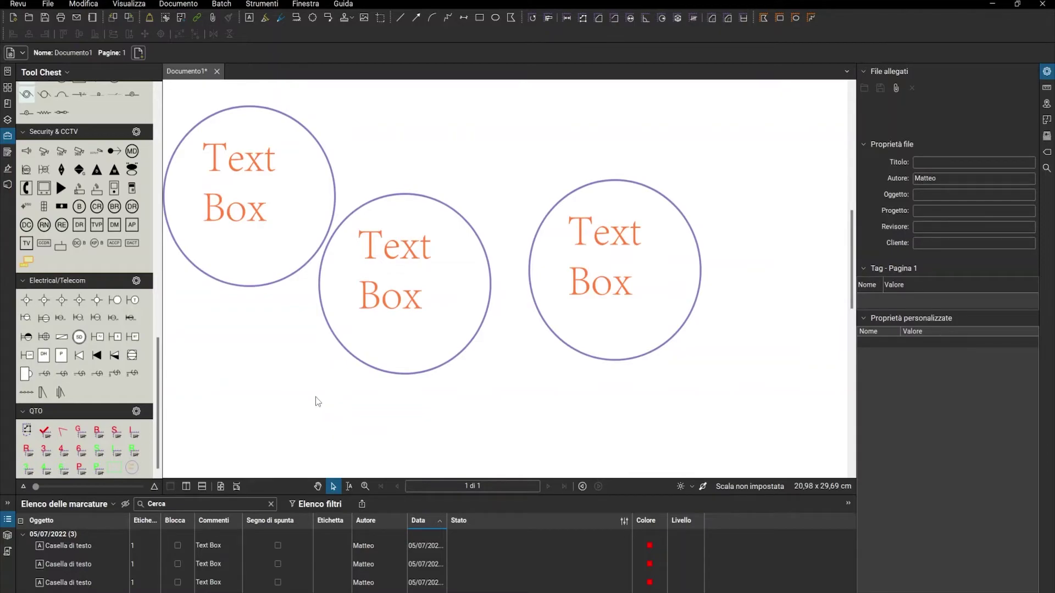
Delete the original circular text box and both of its copies from the page.
{"action": "left_click", "coordinate": [254, 285]}
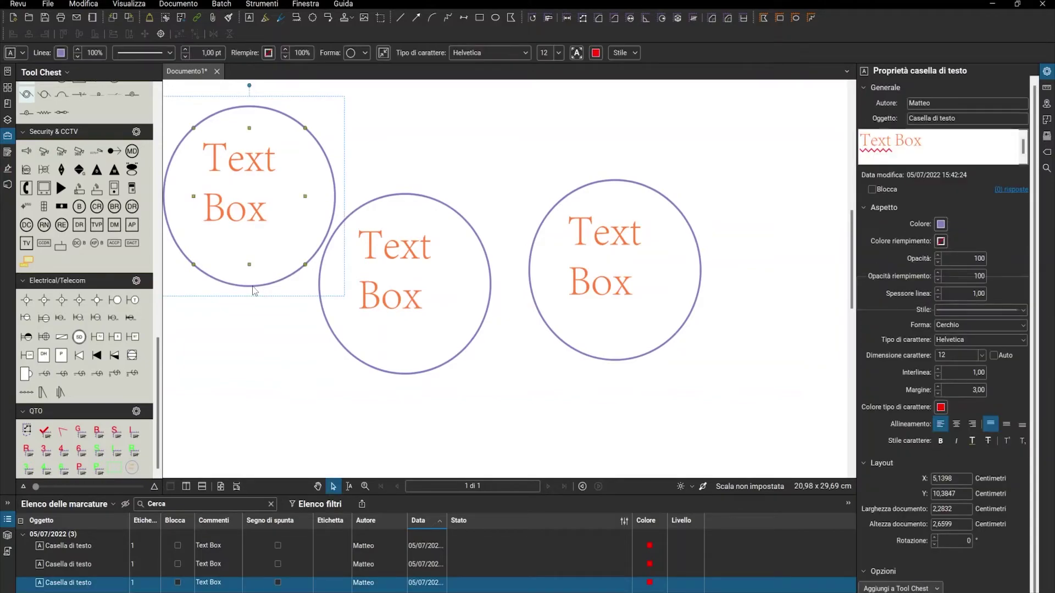
{"action": "key", "text": "Delete"}
{"action": "left_click", "coordinate": [364, 296]}
{"action": "key", "text": "Delete"}
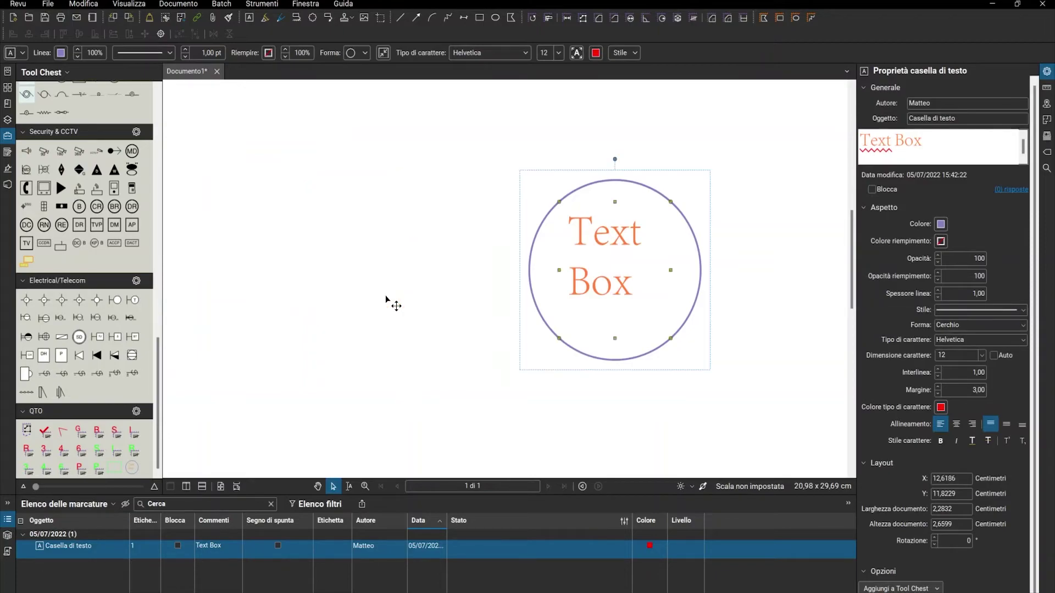
{"action": "key", "text": "Delete"}
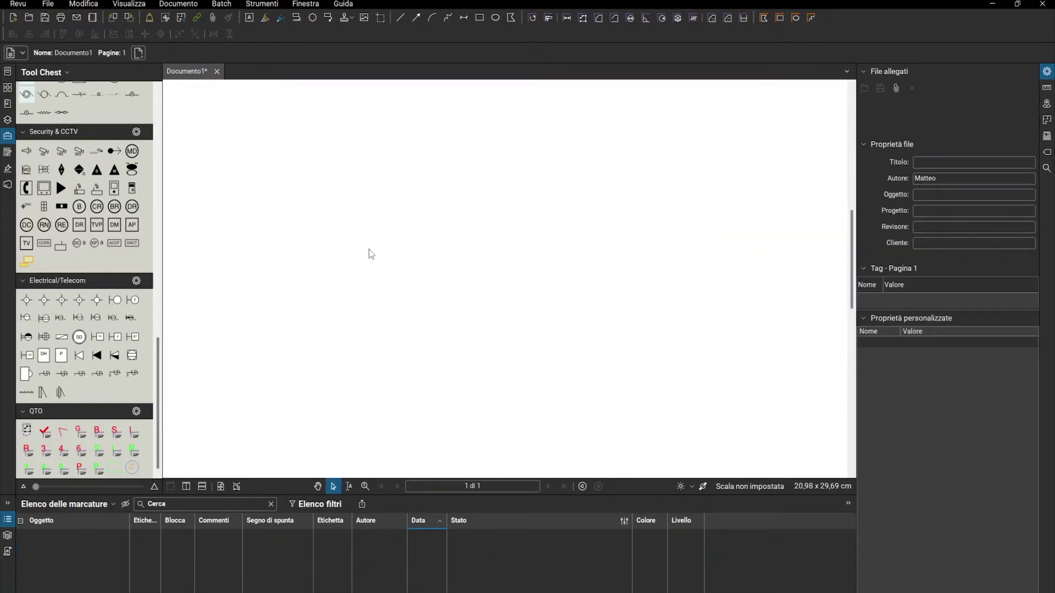
Draw a six-segment zigzag polyline about 7.56 cm wide and 4.32 cm high on the blank page.
{"action": "left_click", "coordinate": [447, 18]}
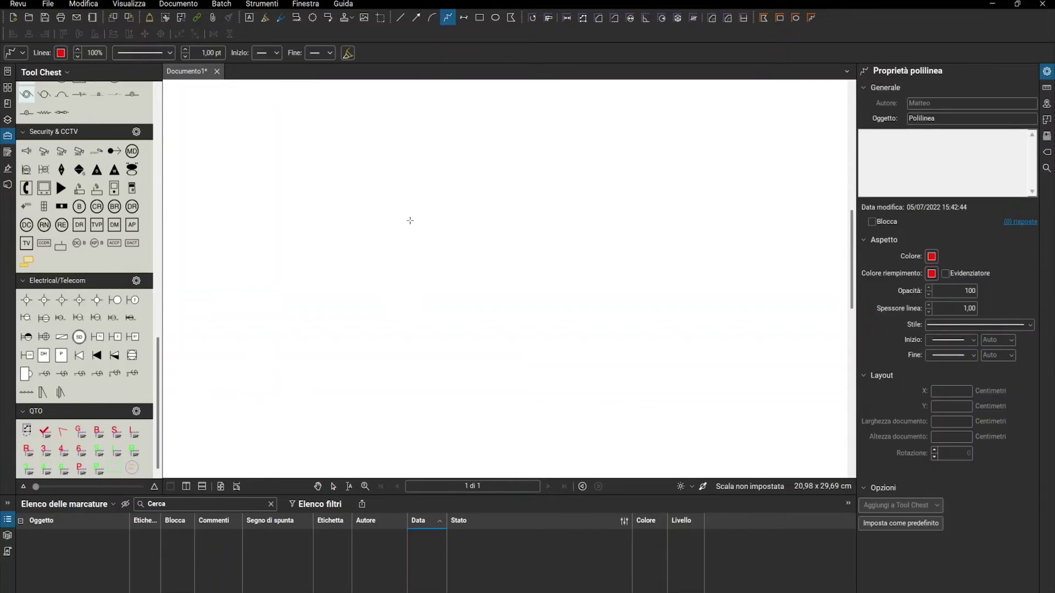
{"action": "left_click", "coordinate": [308, 171]}
{"action": "left_click", "coordinate": [556, 219]}
{"action": "left_click", "coordinate": [326, 282]}
{"action": "left_click", "coordinate": [605, 327]}
{"action": "left_click", "coordinate": [295, 390]}
{"action": "left_click", "coordinate": [259, 282]}
{"action": "double_click", "coordinate": [236, 391]}
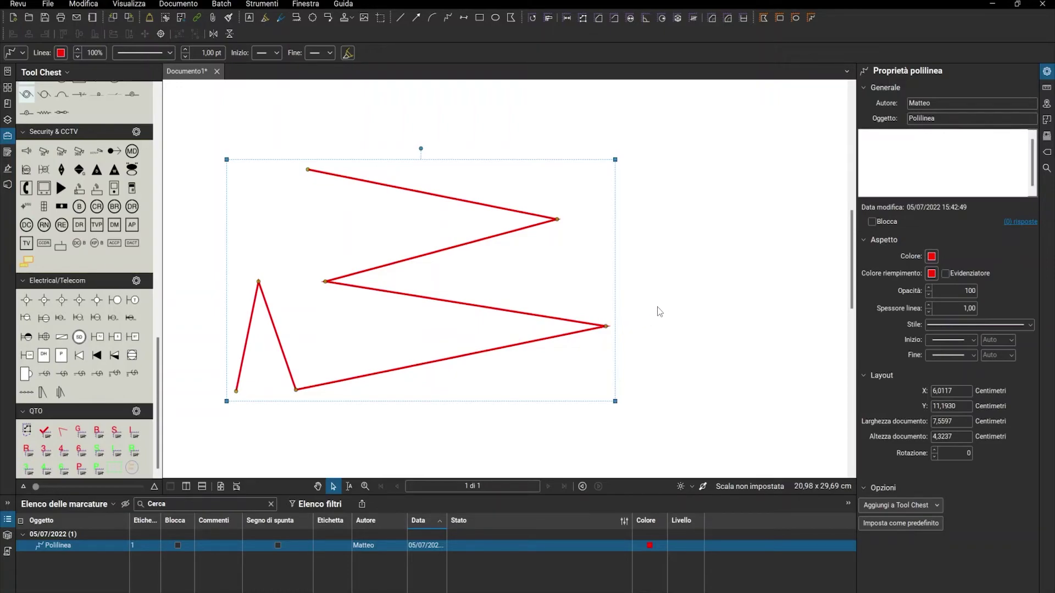
Try the Gas and Doppio line styles on the zigzag polyline.
{"action": "left_click", "coordinate": [135, 55]}
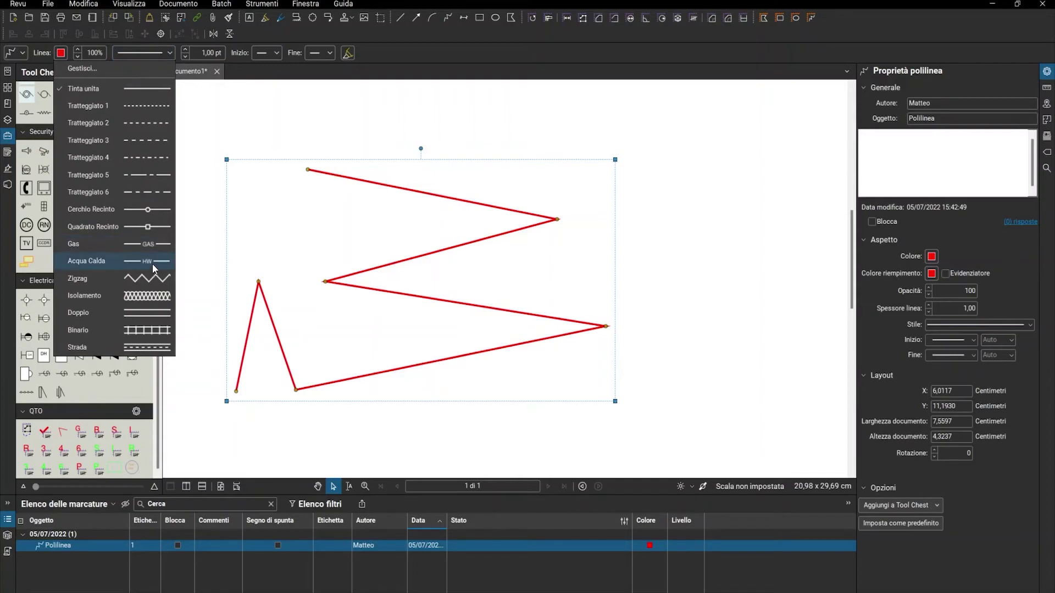
{"action": "left_click", "coordinate": [153, 245]}
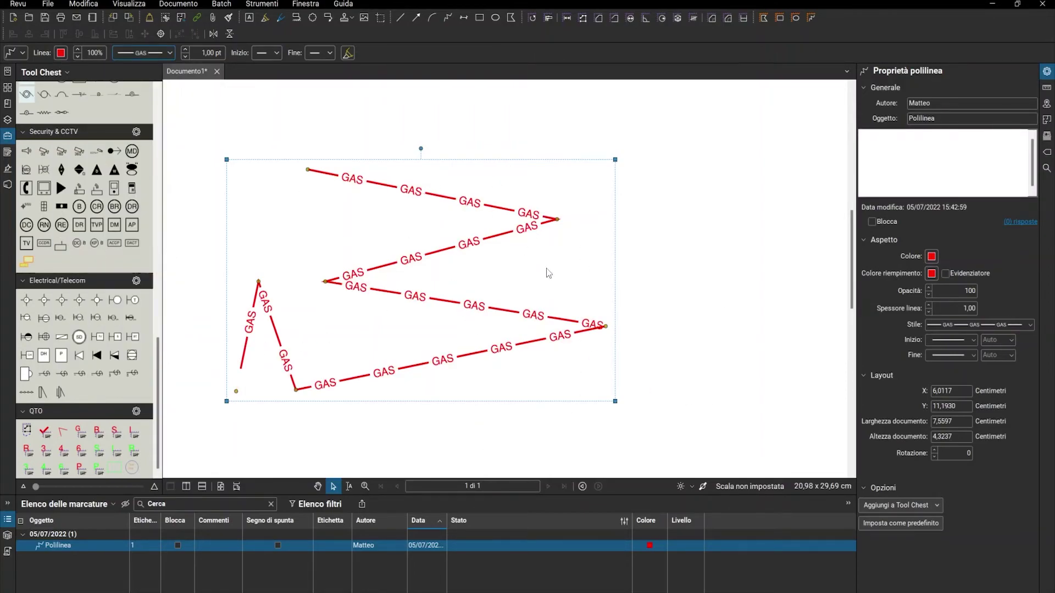
{"action": "left_click", "coordinate": [158, 51]}
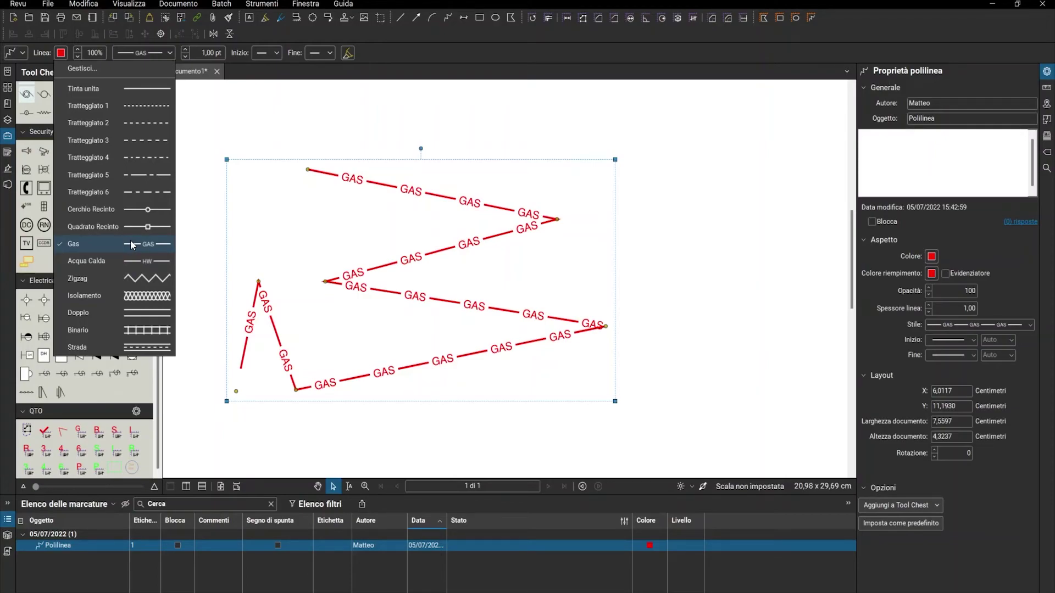
{"action": "left_click", "coordinate": [140, 317]}
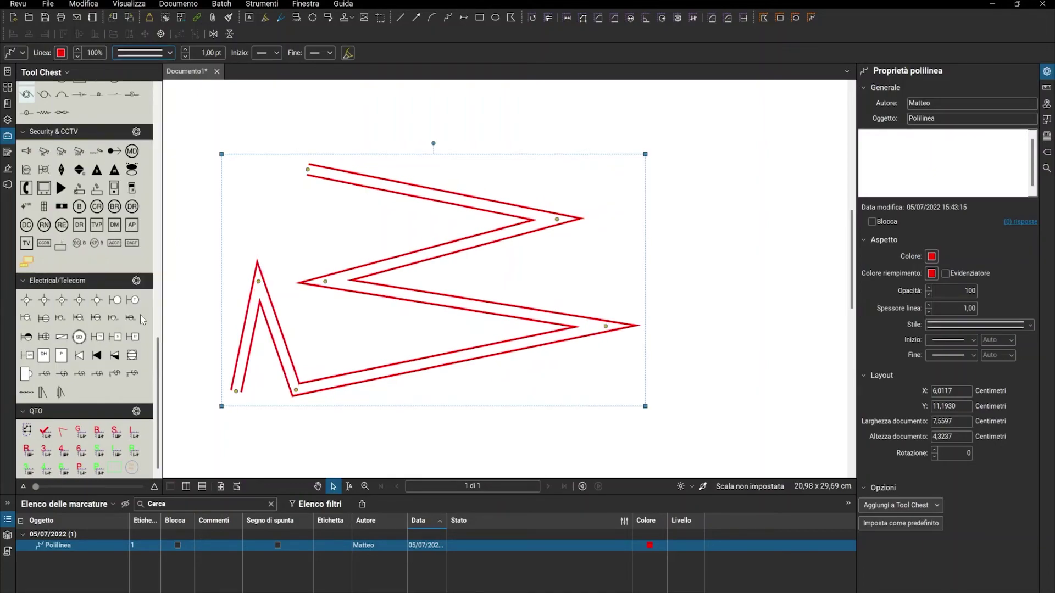
Set the polyline's line style to Tratteggiato 4, with a filled circle at its start and a slash at its end.
{"action": "left_click", "coordinate": [131, 51]}
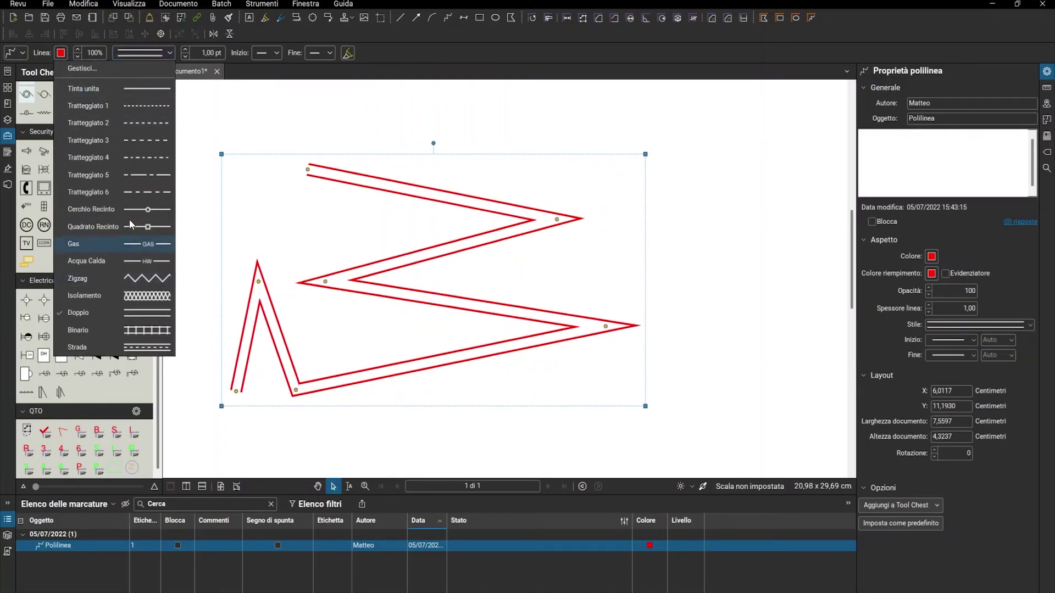
{"action": "left_click", "coordinate": [152, 159]}
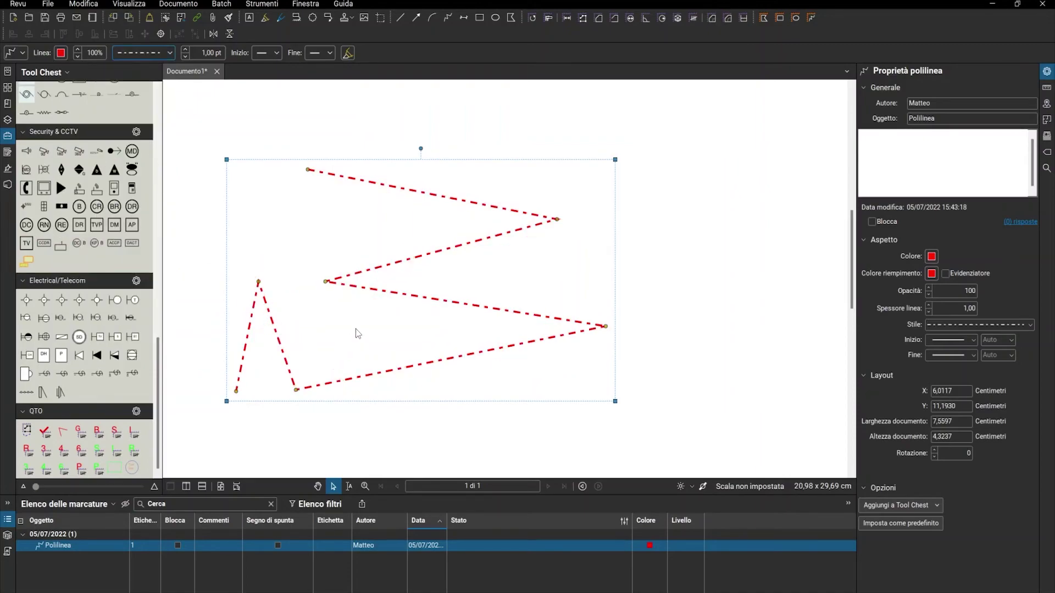
{"action": "left_click", "coordinate": [275, 52]}
{"action": "left_click", "coordinate": [274, 203]}
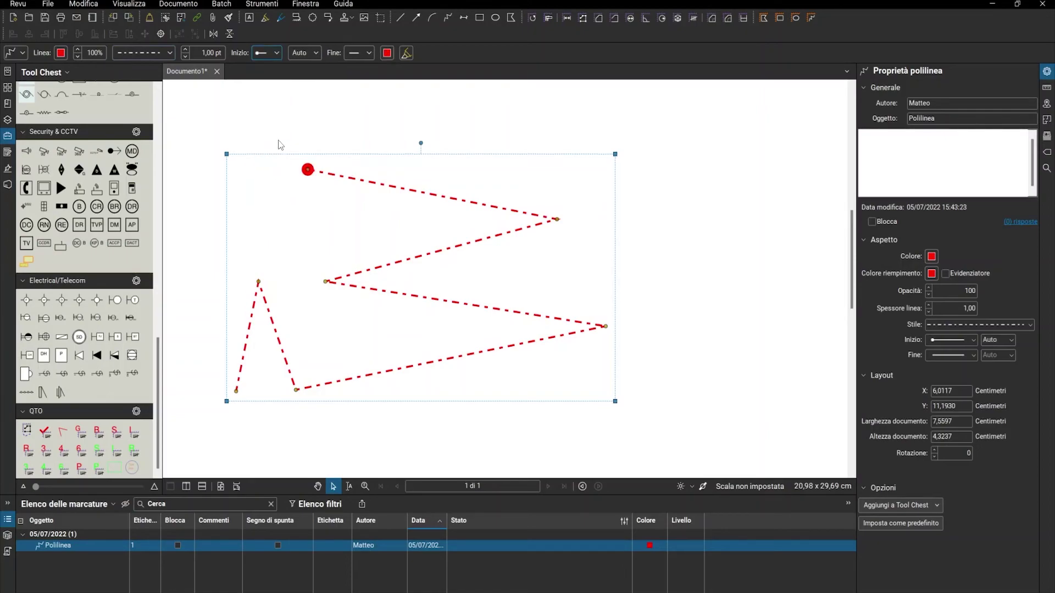
{"action": "left_click", "coordinate": [359, 53]}
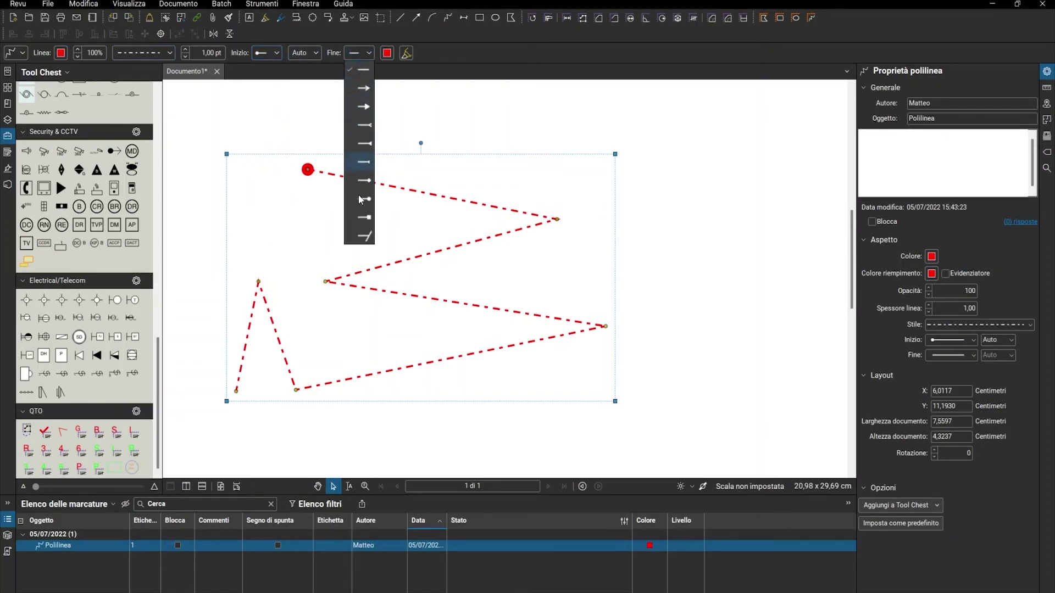
{"action": "left_click", "coordinate": [364, 236]}
{"action": "left_click", "coordinate": [330, 355]}
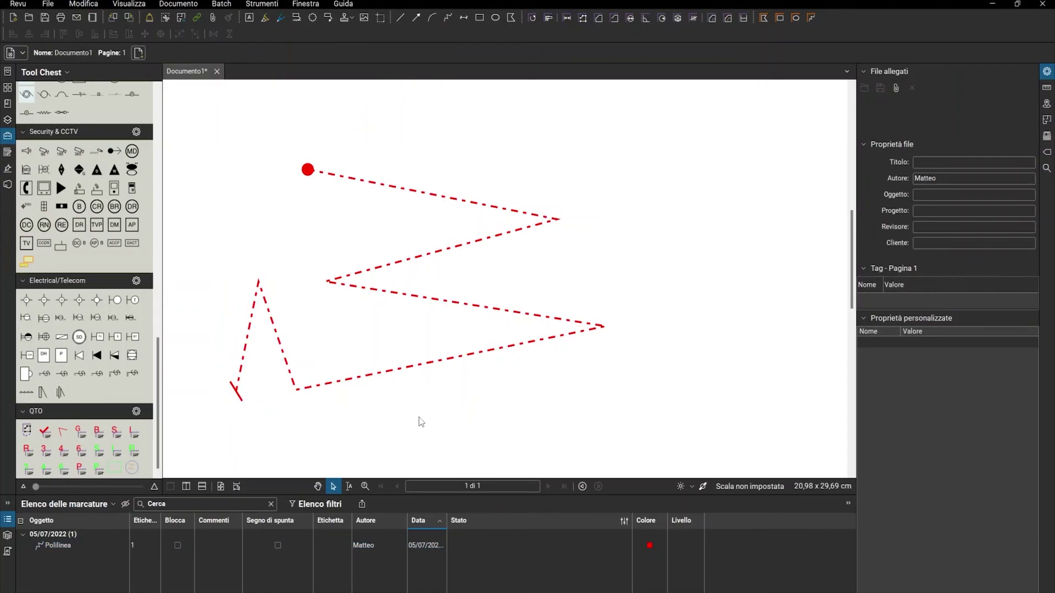
Add the dash-dotted polyline to the QTO tool set in the Tool Chest.
{"action": "right_click", "coordinate": [395, 189]}
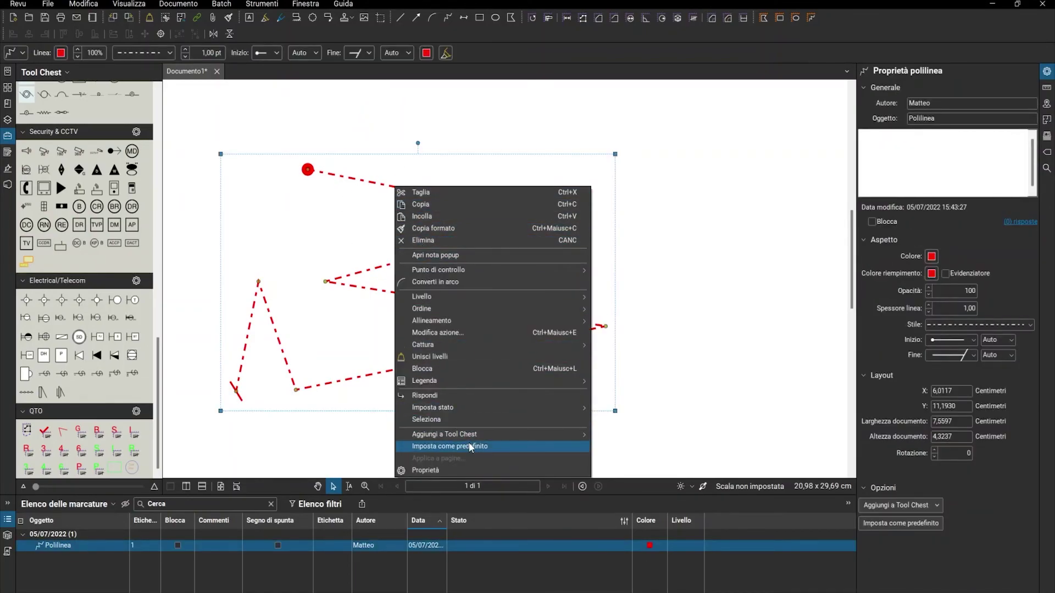
{"action": "mouse_move", "coordinate": [474, 438]}
{"action": "left_click", "coordinate": [640, 530]}
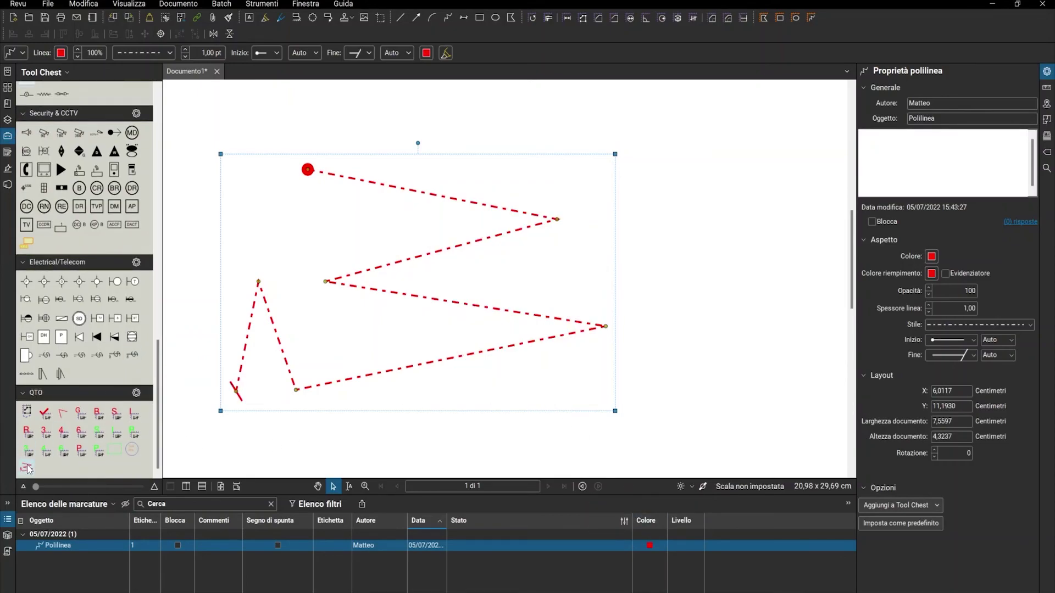
Place the saved green dashed rectangle beside the polyline's upper right and the saved circular text box below it, both from the QTO set.
{"action": "left_click", "coordinate": [112, 451]}
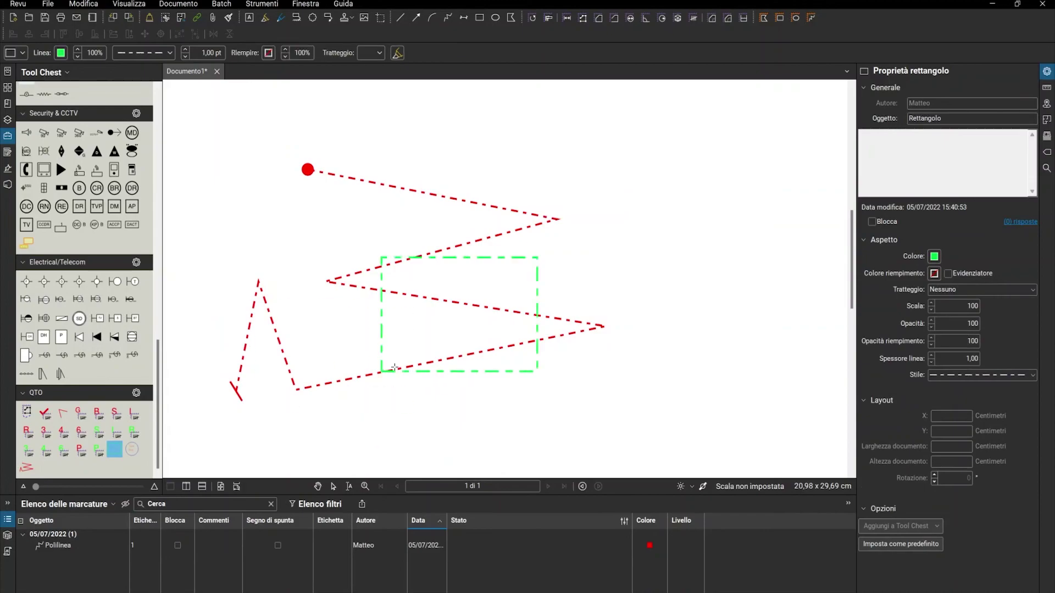
{"action": "left_click", "coordinate": [608, 229]}
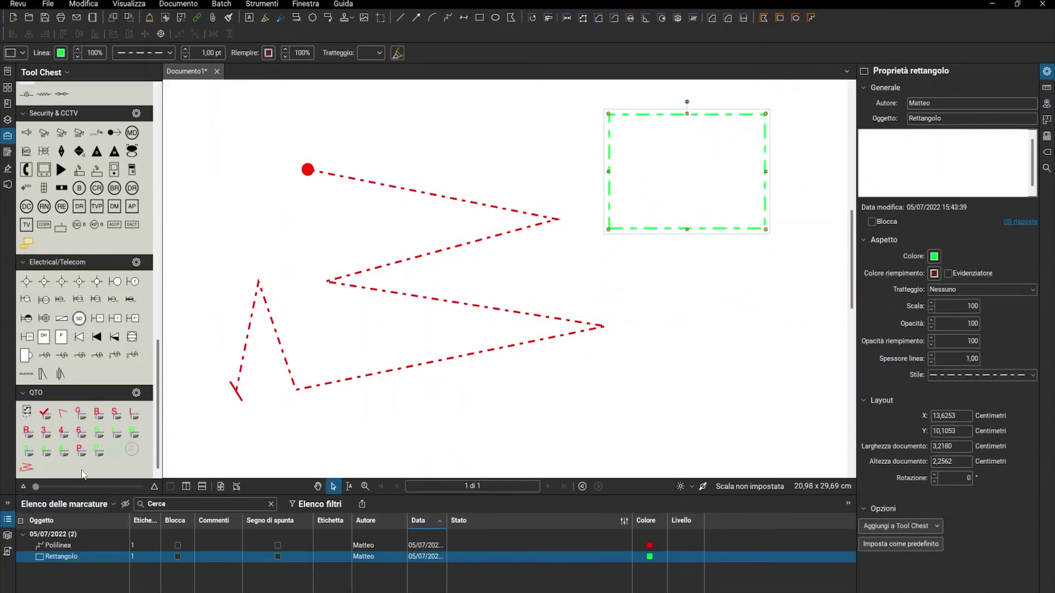
{"action": "left_click", "coordinate": [134, 450]}
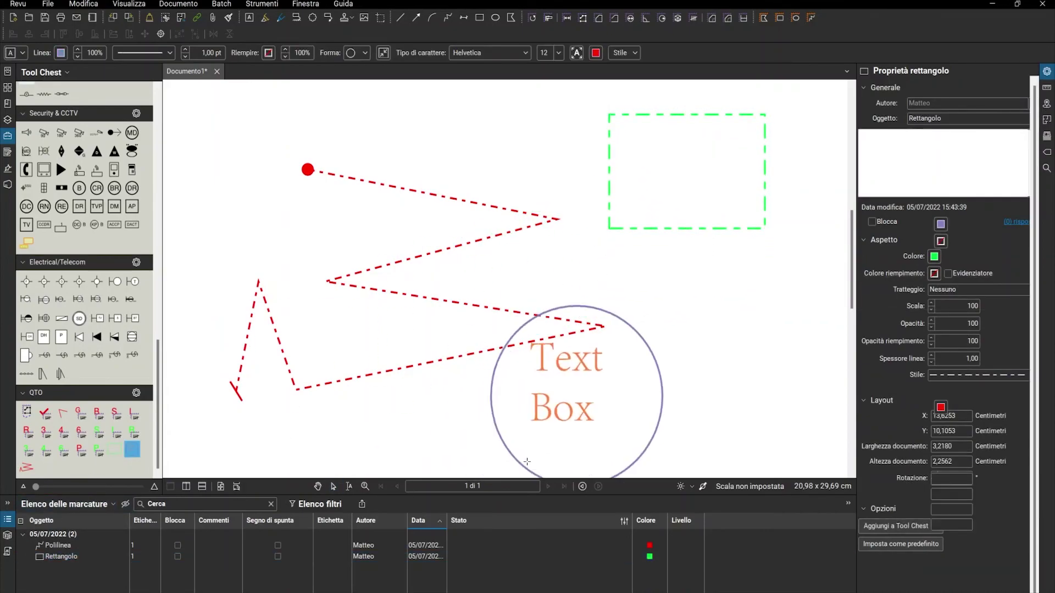
{"action": "left_click", "coordinate": [645, 421]}
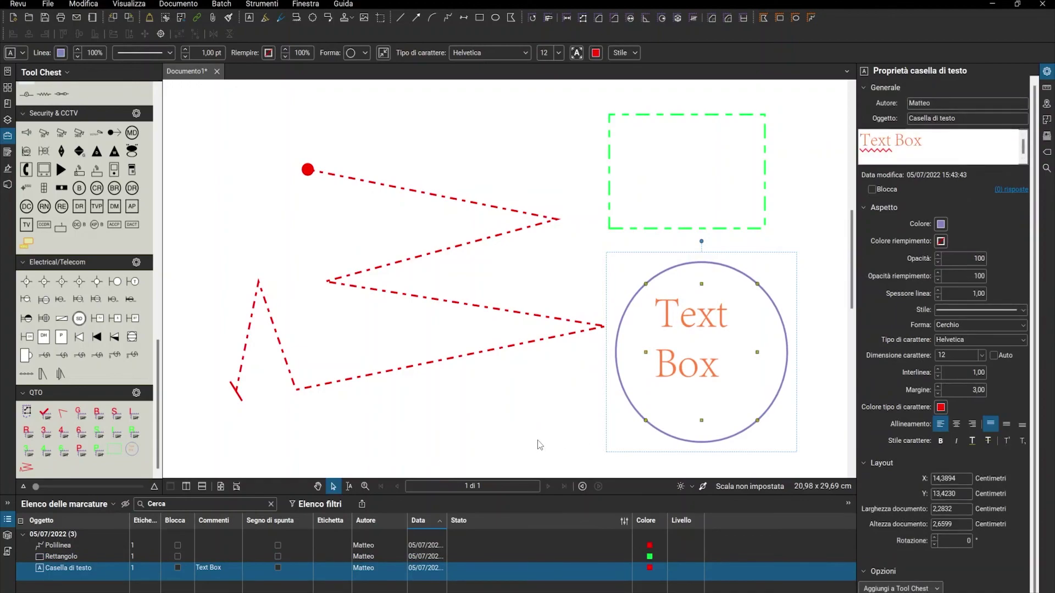
{"action": "left_click", "coordinate": [538, 443]}
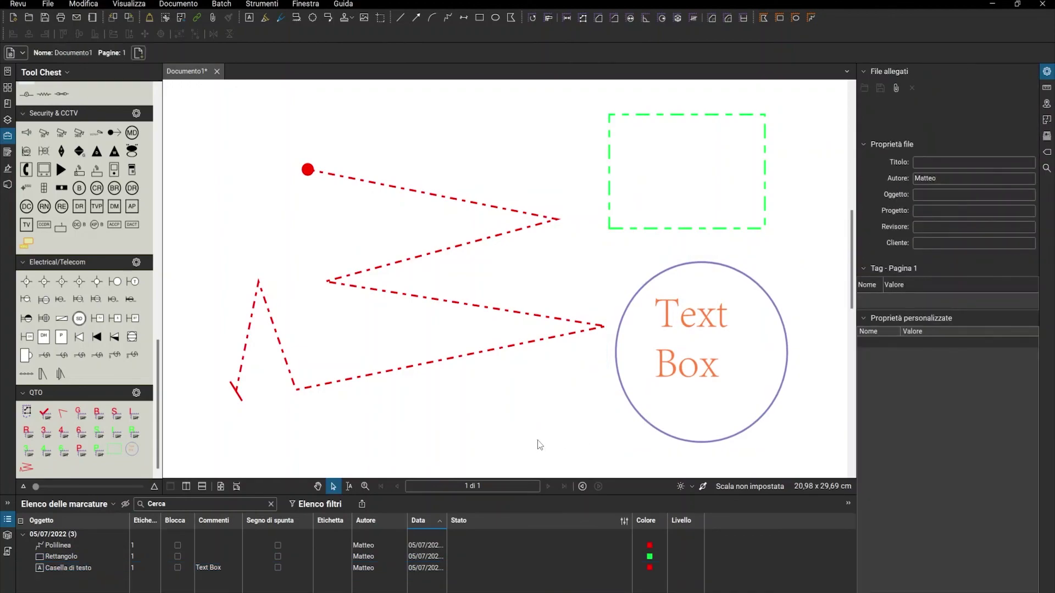